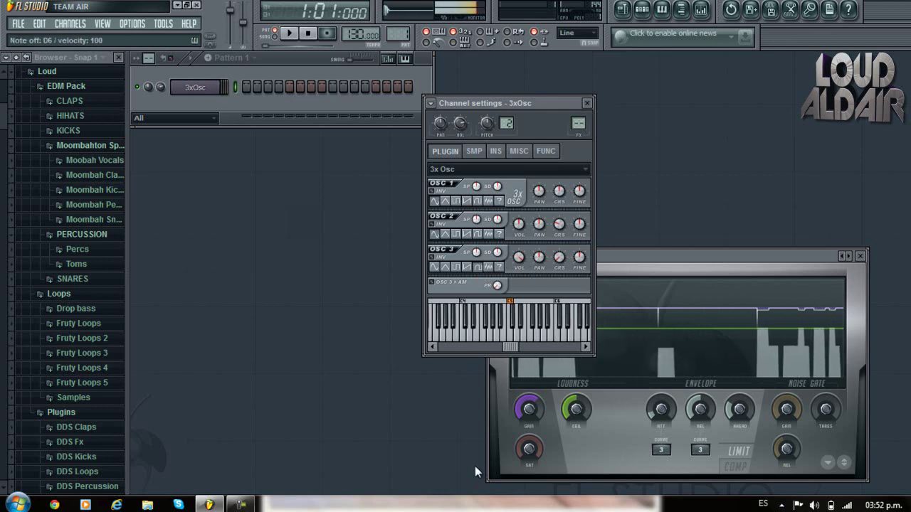
# Step: Review the 3xOsc channel's miscellaneous, instrument envelope and sample settings while playing test notes, and return to the oscillator controls
pyautogui.click(519, 151)
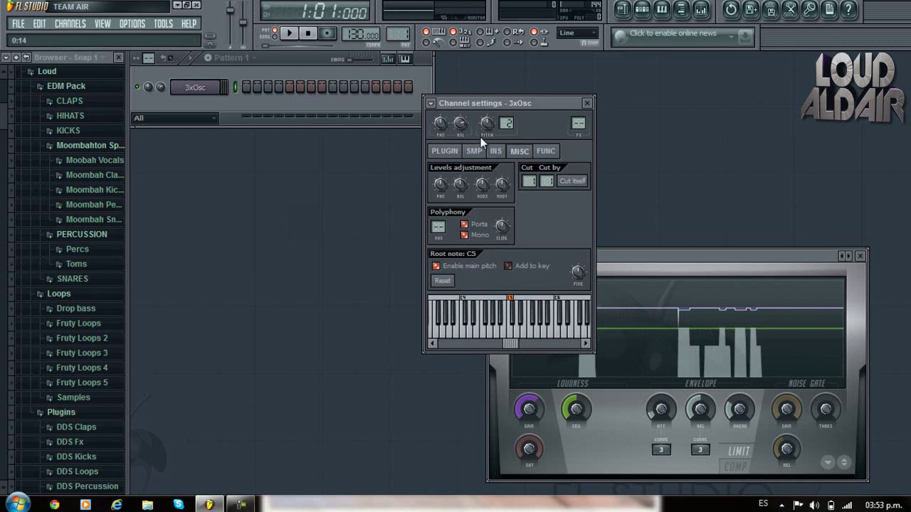
pyautogui.press('m')
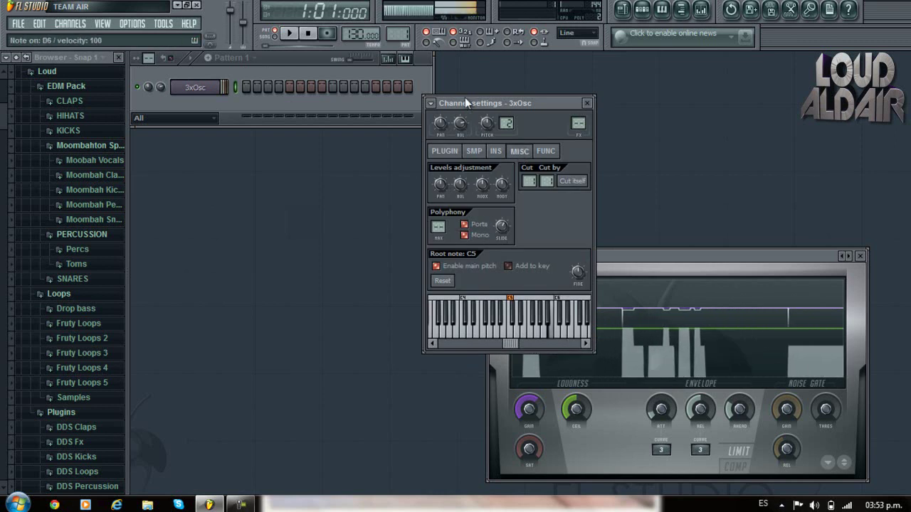
pyautogui.click(495, 151)
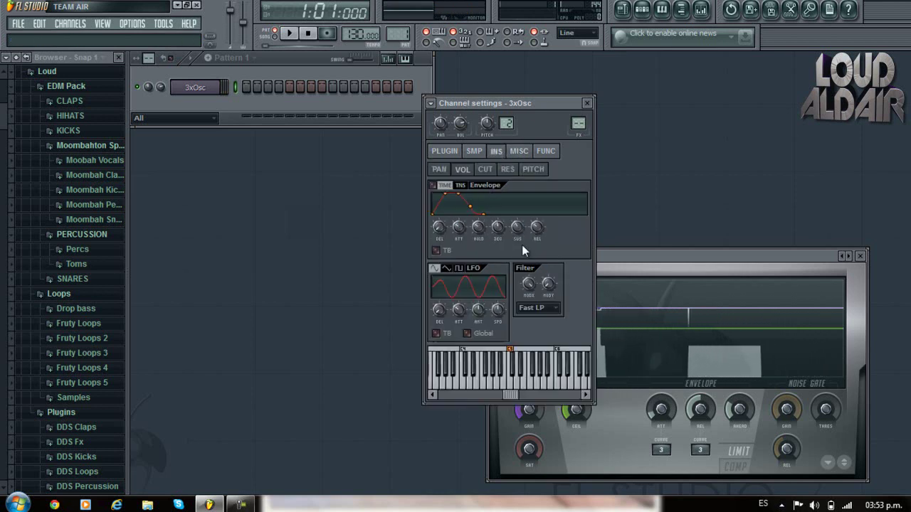
pyautogui.click(474, 151)
pyautogui.click(456, 152)
pyautogui.press('w')
pyautogui.press('w')
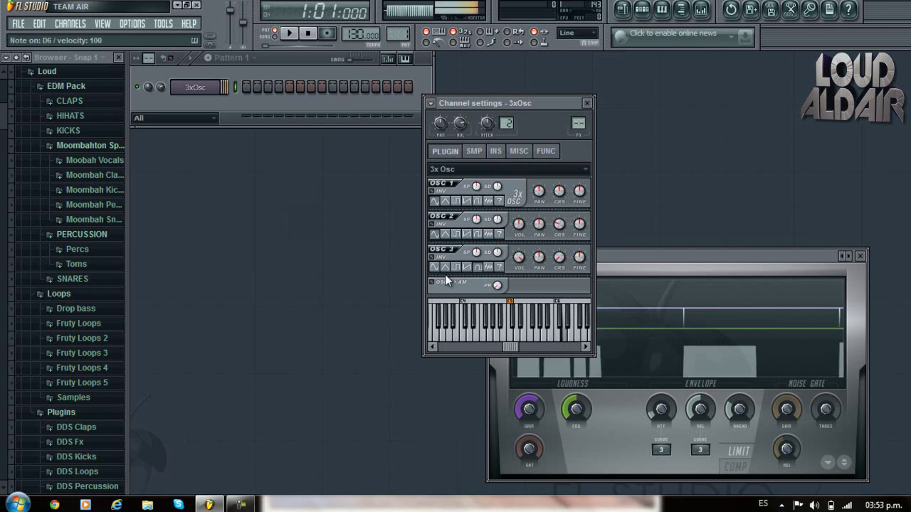
# Step: Try the oscillator 3 AM option on and off while playing test notes
pyautogui.click(446, 285)
pyautogui.press('w')
pyautogui.press('w')
pyautogui.press('w')
pyautogui.click(445, 285)
pyautogui.press('w')
pyautogui.press('w')
# Step: Invert oscillator 3, turn down its stereo phase and stereo detune while playing test notes, and close the channel settings
pyautogui.click(441, 259)
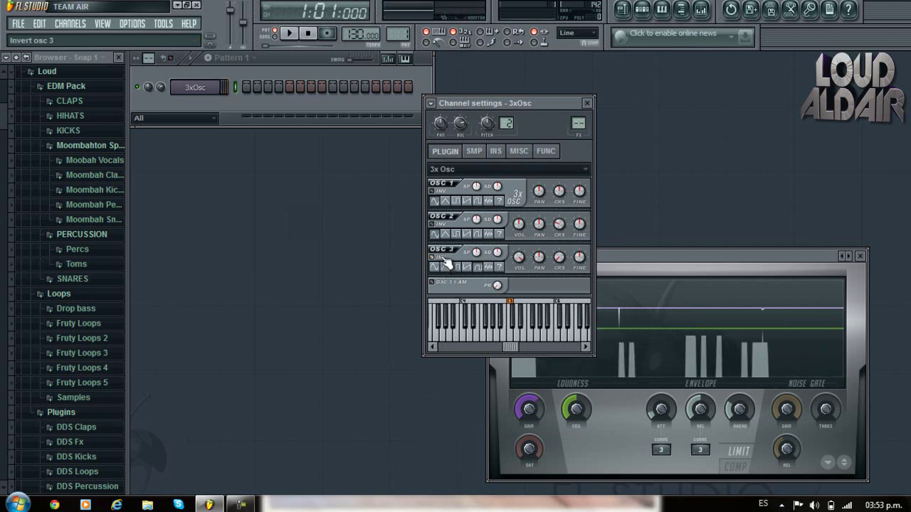
pyautogui.moveTo(479, 254); pyautogui.dragTo(484, 474)
pyautogui.press('w')
pyautogui.press('w')
pyautogui.moveTo(497, 253); pyautogui.dragTo(487, 471)
pyautogui.press('w')
pyautogui.press('w')
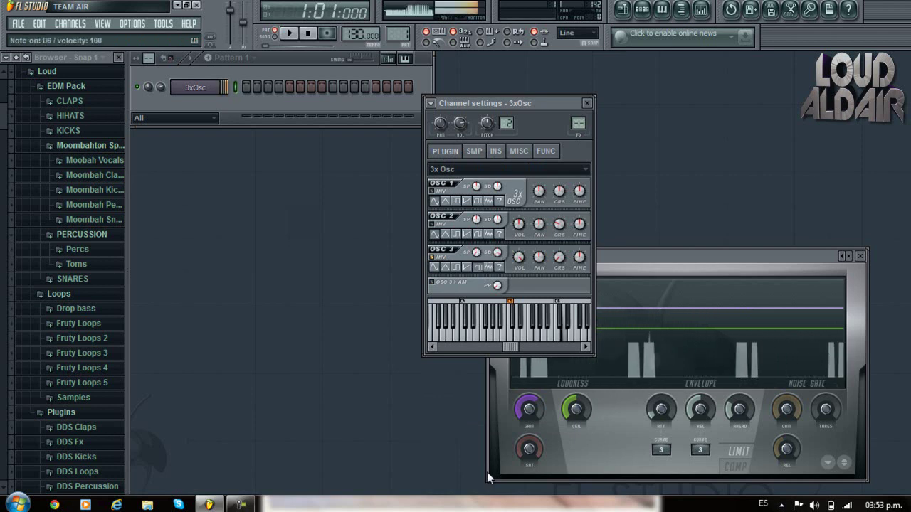
pyautogui.press('w')
pyautogui.press('Escape')
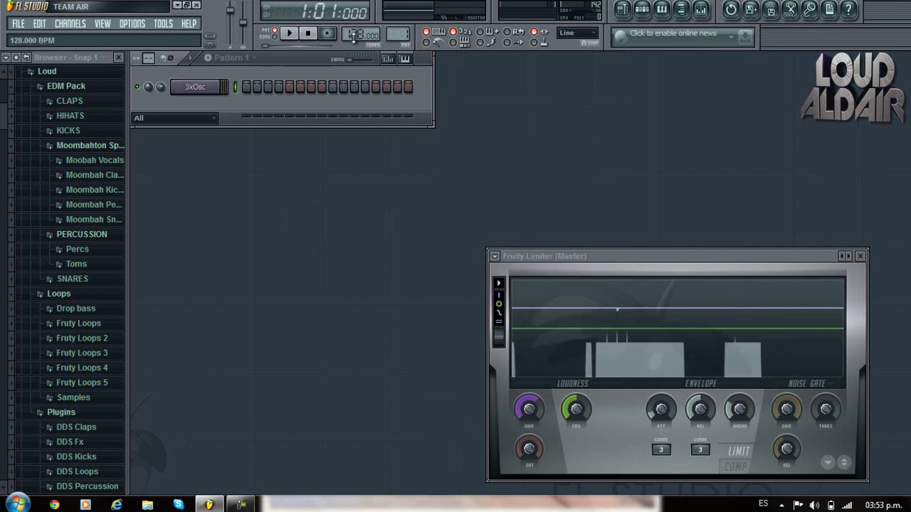
# Step: Open the 3xOsc piano roll and draw a one-beat A3 note at the start of bar 1
pyautogui.click(662, 9)
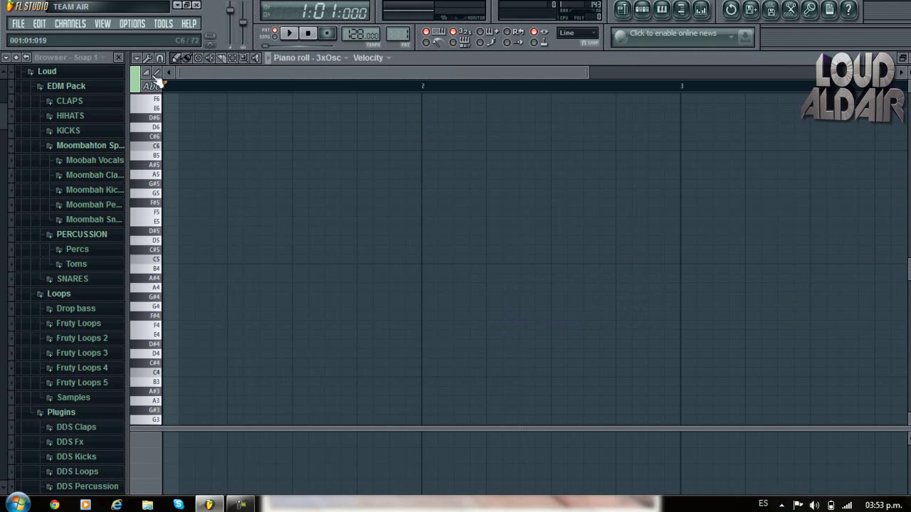
pyautogui.click(155, 86)
pyautogui.moveTo(182, 180); pyautogui.dragTo(178, 384)
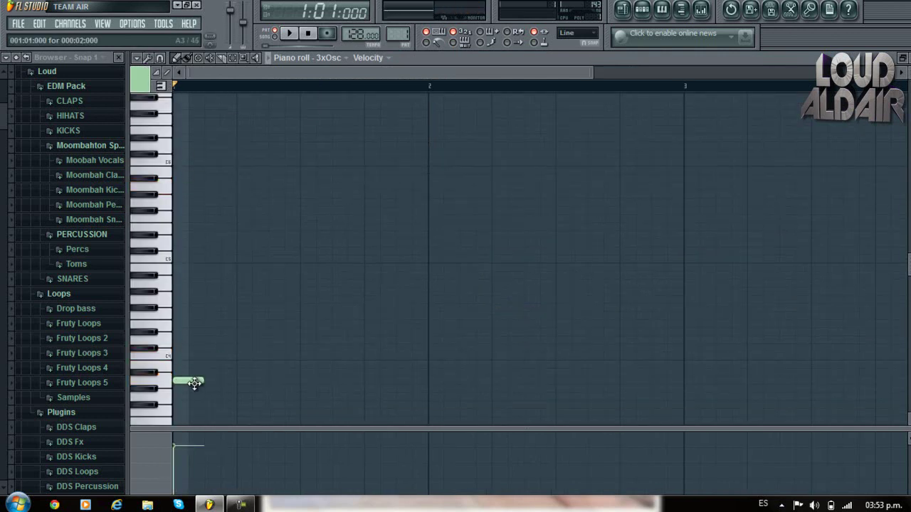
pyautogui.press('space')
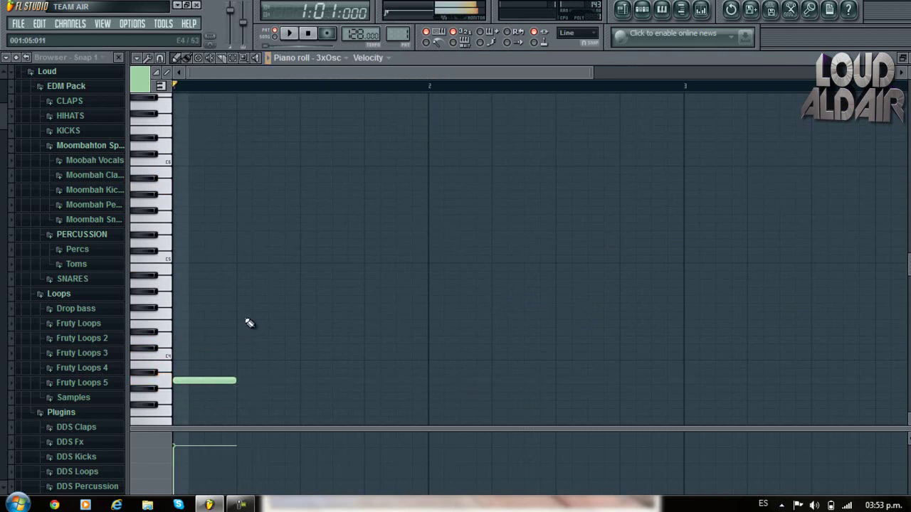
# Step: Add three short A4 notes half a beat apart, starting on beat 2, and audition the pattern
pyautogui.moveTo(254, 179)
pyautogui.mouseDown()
pyautogui.moveTo(240, 183)
pyautogui.moveTo(244, 195)
pyautogui.mouseUp()
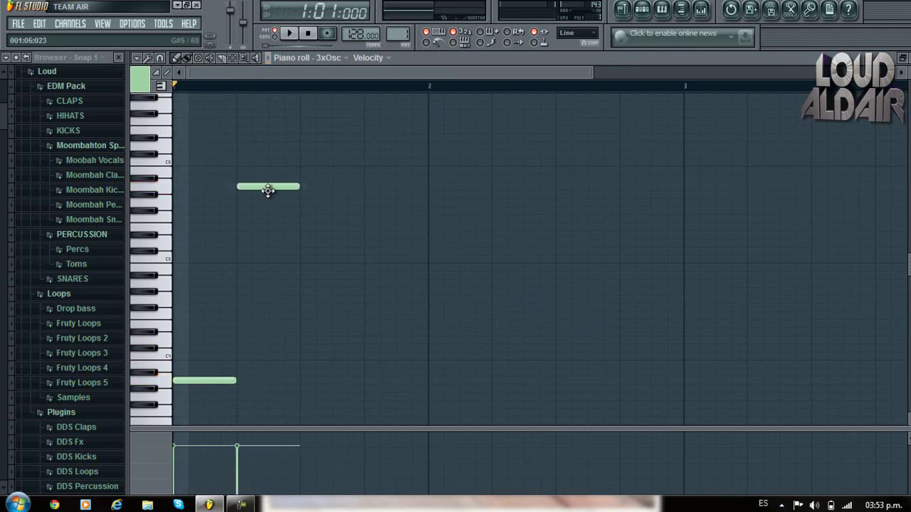
pyautogui.moveTo(267, 235); pyautogui.dragTo(266, 282)
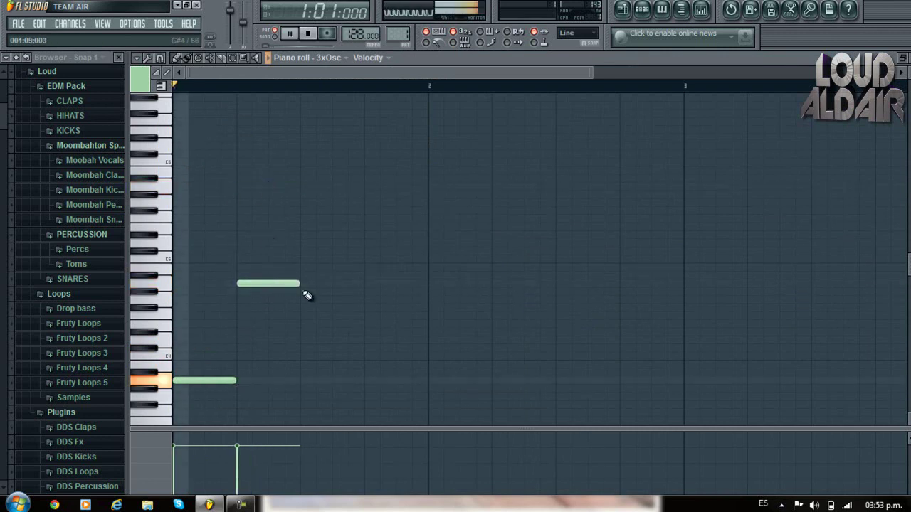
pyautogui.press('space')
pyautogui.press('space')
pyautogui.click(276, 284)
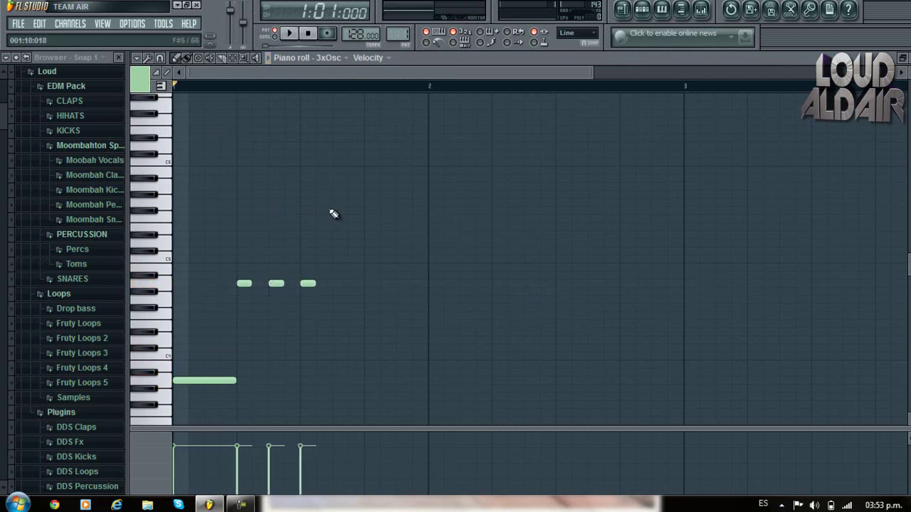
# Step: Add short A5, D5 and E5 notes half a beat apart after the A4 notes and play the pattern
pyautogui.click(332, 188)
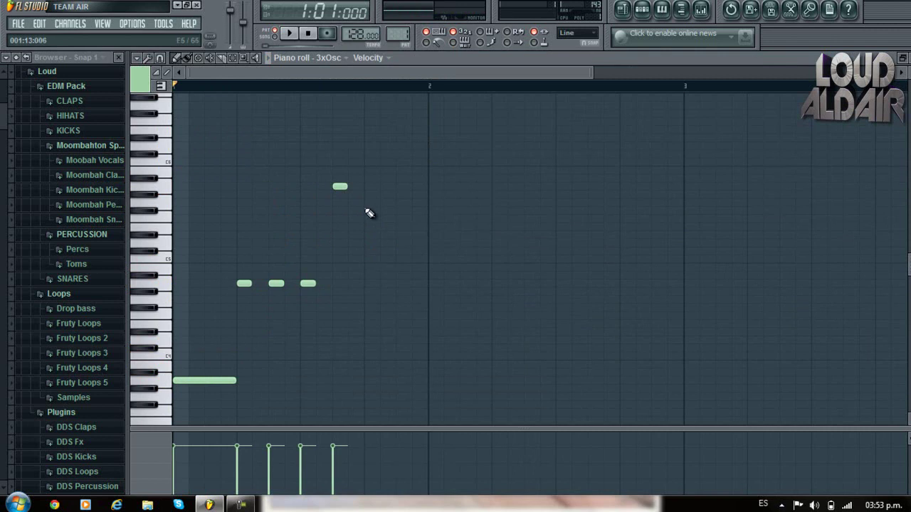
pyautogui.click(370, 244)
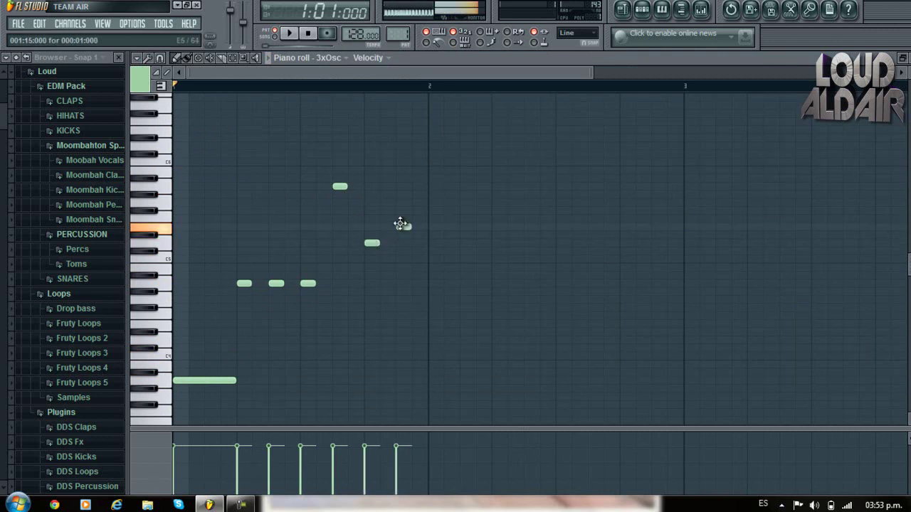
pyautogui.press('space')
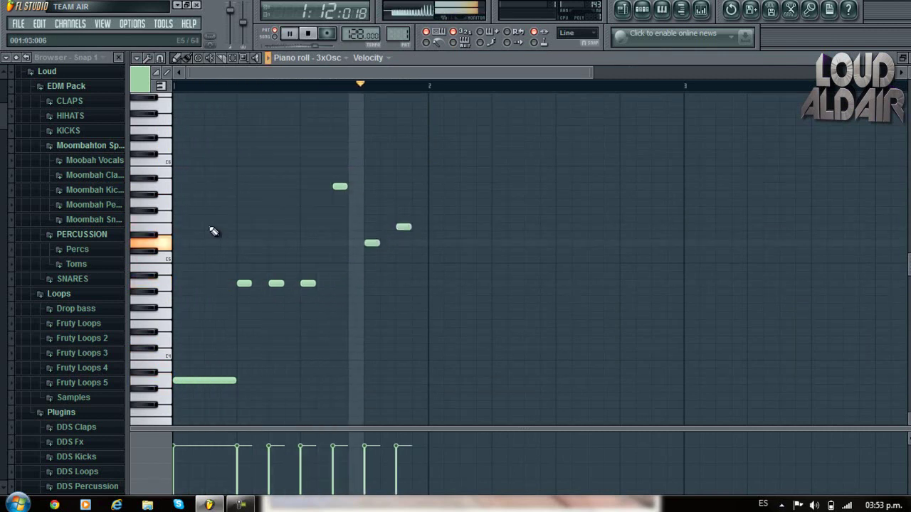
# Step: Open the mixer and link the 3xOsc channel to the Insert 1 track
pyautogui.press('F7')
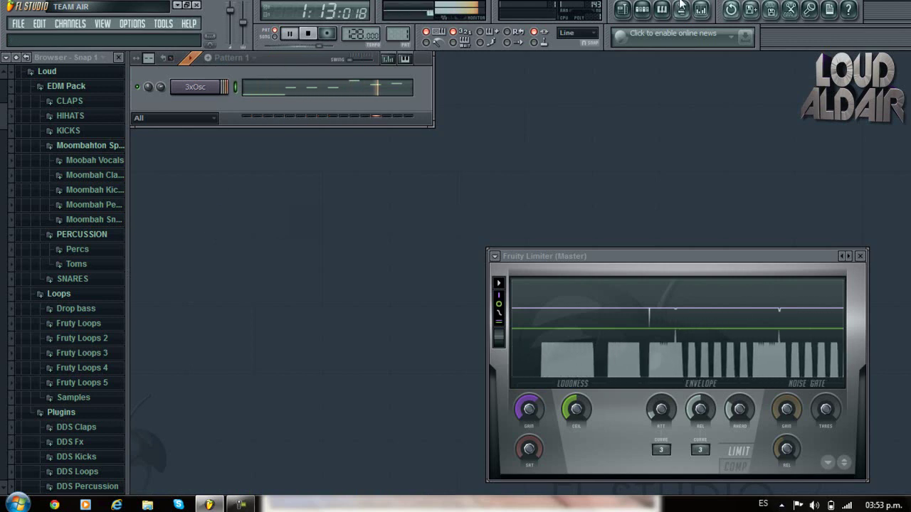
pyautogui.click(701, 9)
pyautogui.click(240, 179)
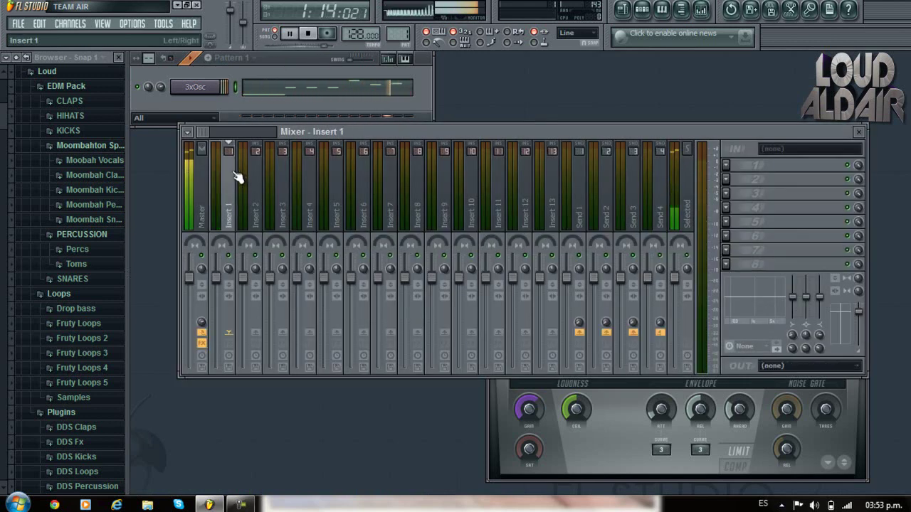
pyautogui.rightClick(240, 179)
pyautogui.moveTo(338, 191)
pyautogui.click(388, 192)
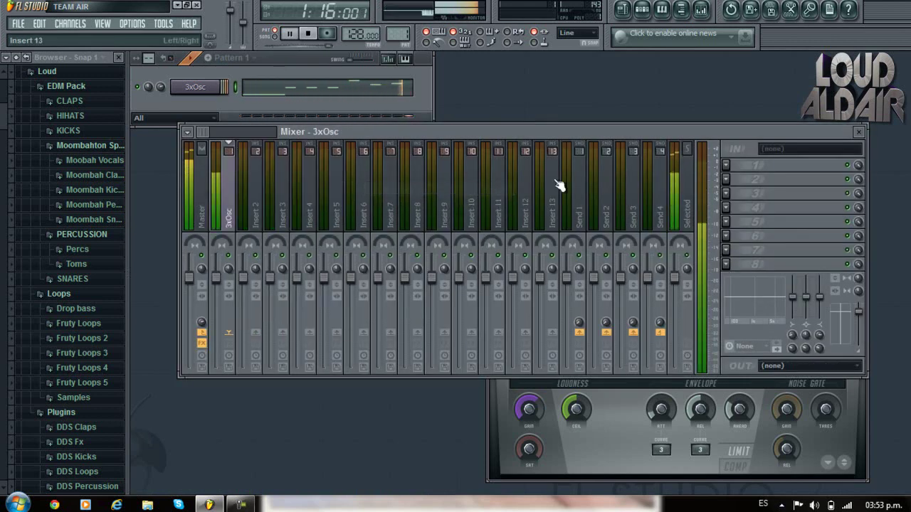
# Step: Load Fruity Parametric EQ, Fruity Parametric EQ 2 and Gross Beat into the first three effect slots of the 3xOsc mixer track
pyautogui.click(725, 165)
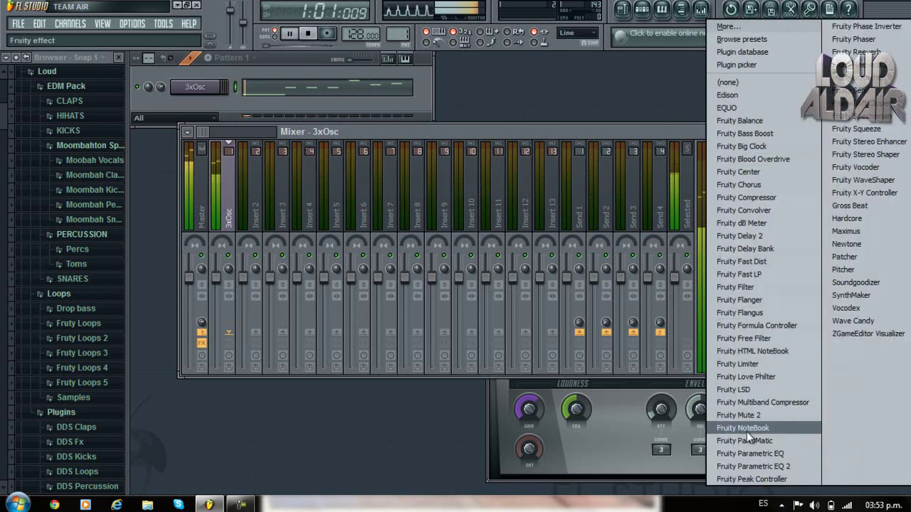
pyautogui.click(749, 447)
pyautogui.click(733, 178)
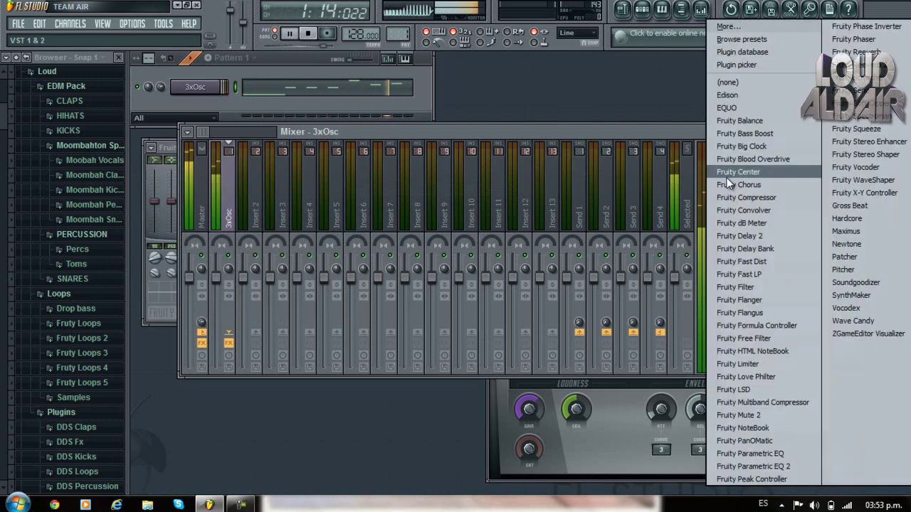
pyautogui.click(742, 465)
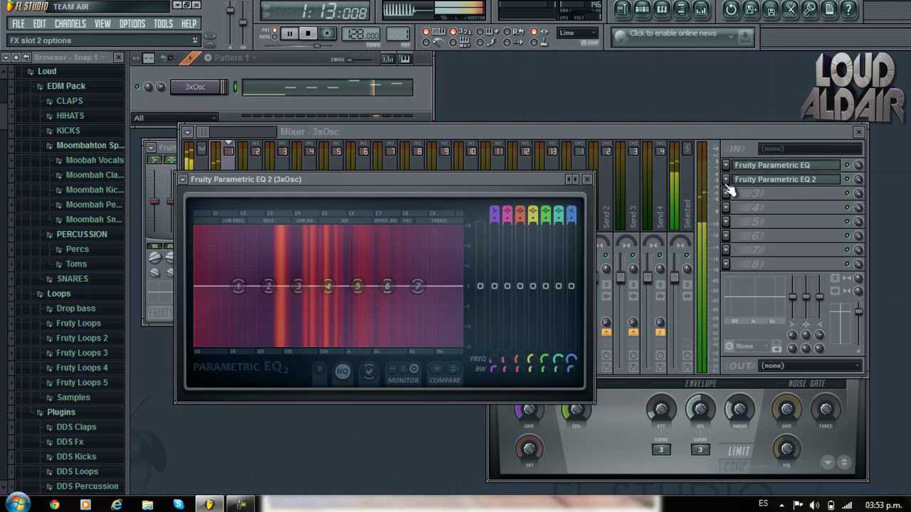
pyautogui.click(725, 207)
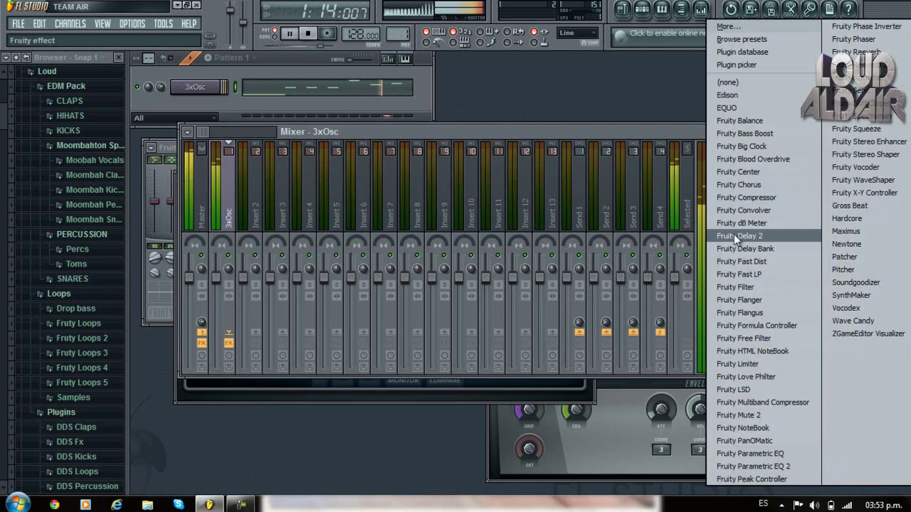
pyautogui.click(850, 206)
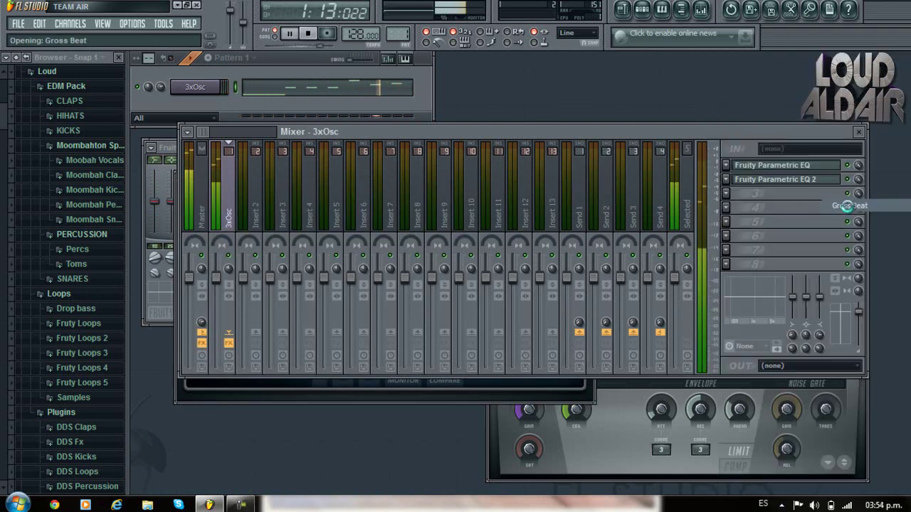
pyautogui.click(756, 212)
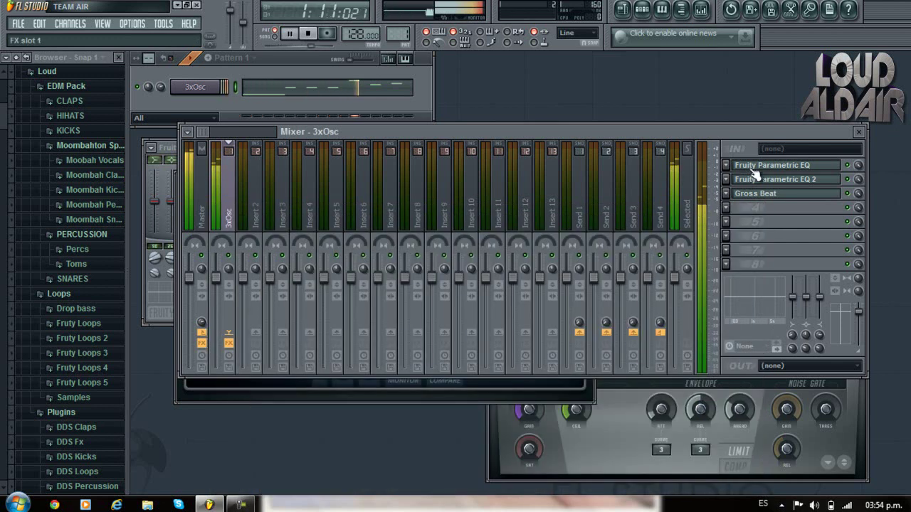
# Step: In Fruity Parametric EQ, cut band 1 fully, lower band 2 slightly, raise bands 4 to 7, and close the effect
pyautogui.click(767, 170)
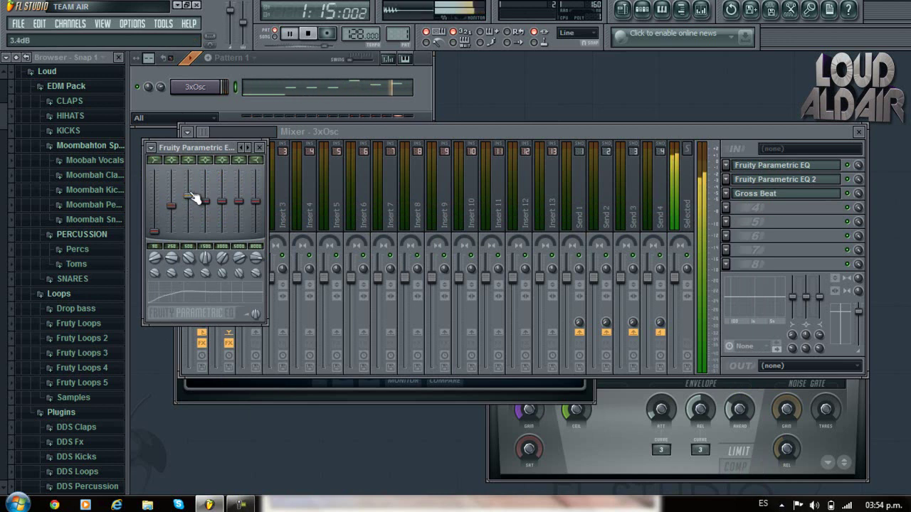
pyautogui.moveTo(209, 202); pyautogui.dragTo(222, 165)
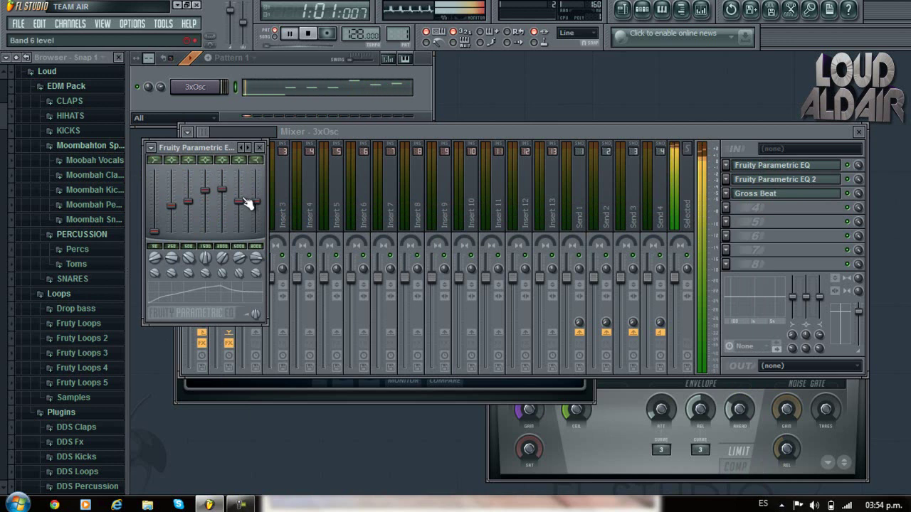
pyautogui.moveTo(255, 201); pyautogui.dragTo(255, 171)
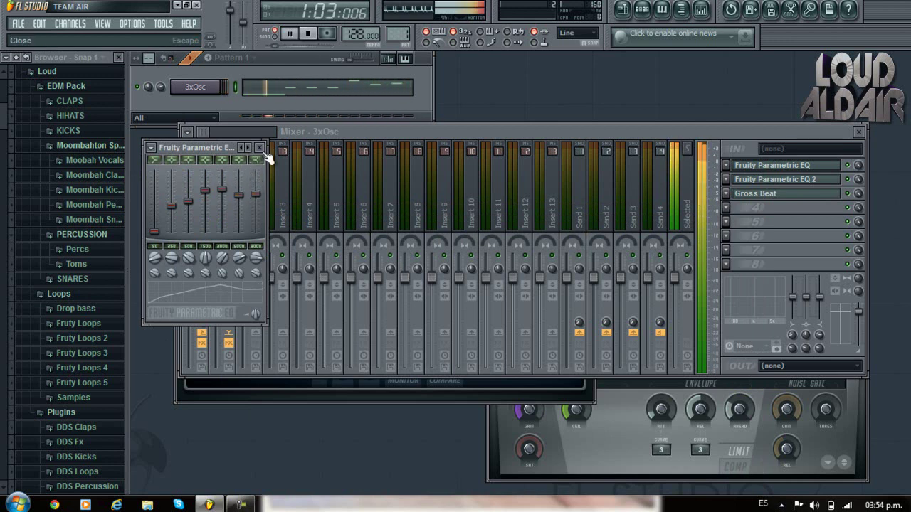
pyautogui.click(260, 148)
# Step: In Fruity Parametric EQ 2, cut band 1 fully and boost bands 2 to 7, with band 2 at 14.1 dB and band 4 at 6.4 dB
pyautogui.click(746, 179)
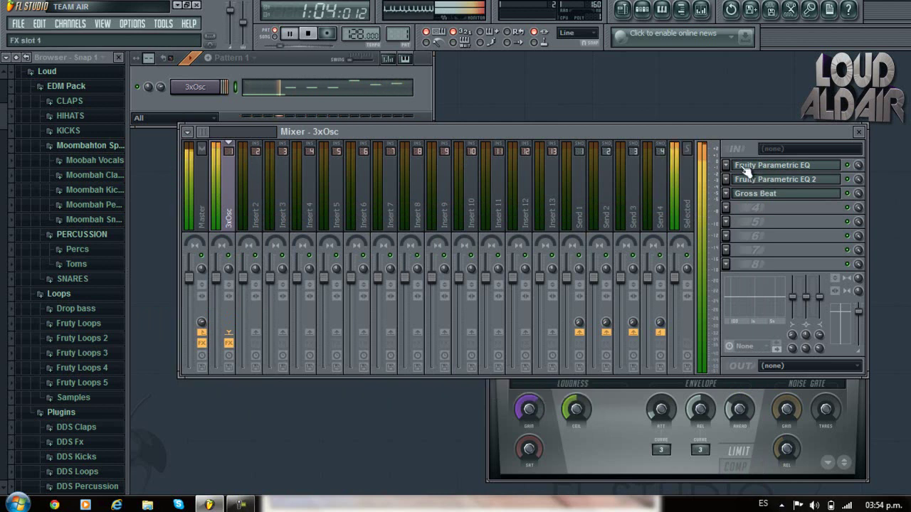
pyautogui.click(761, 179)
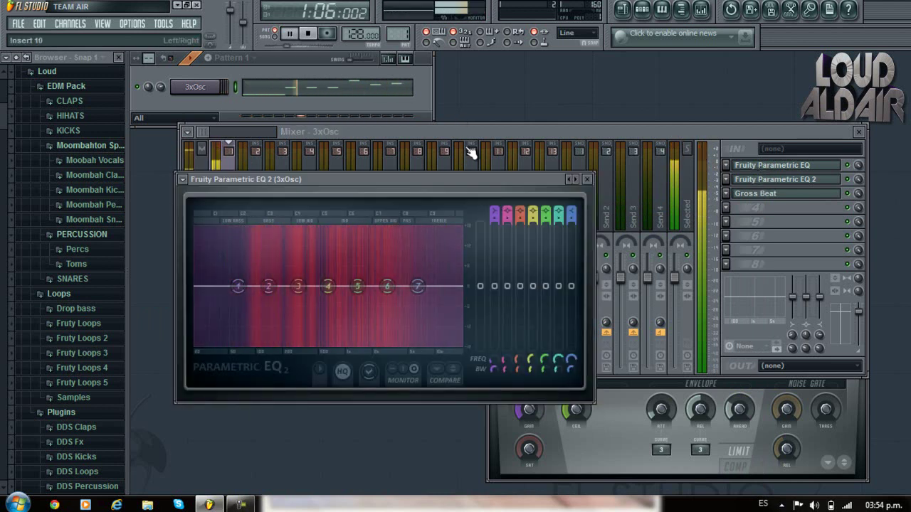
pyautogui.moveTo(493, 286); pyautogui.dragTo(500, 375)
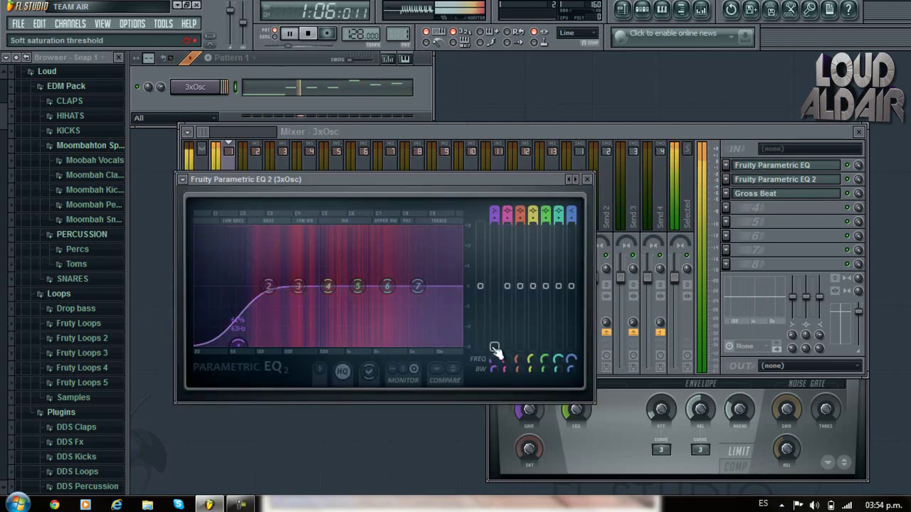
pyautogui.moveTo(535, 289); pyautogui.dragTo(533, 254)
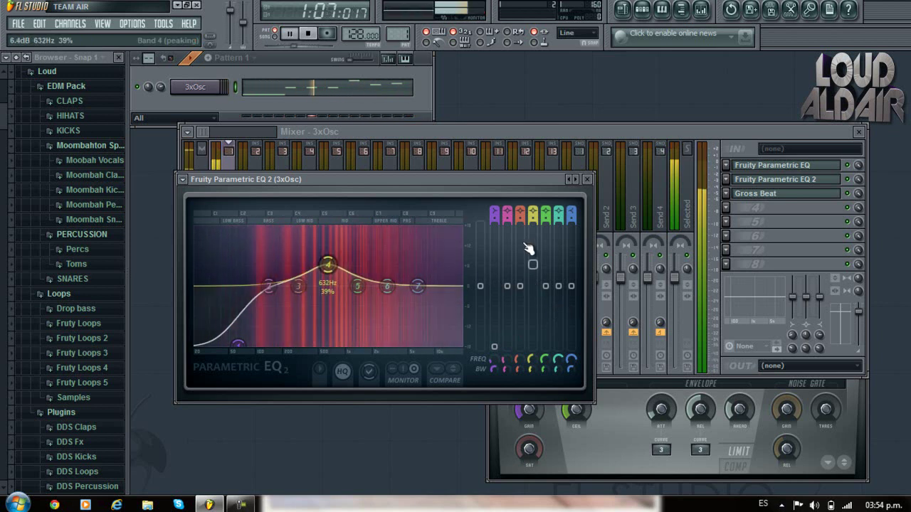
pyautogui.moveTo(551, 287); pyautogui.dragTo(542, 199)
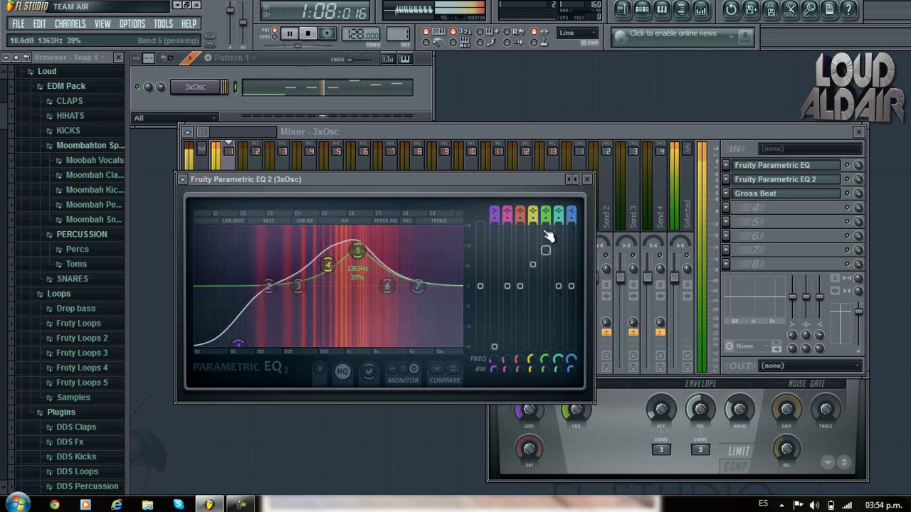
pyautogui.moveTo(558, 286); pyautogui.dragTo(510, 235)
pyautogui.moveTo(508, 289); pyautogui.dragTo(510, 188)
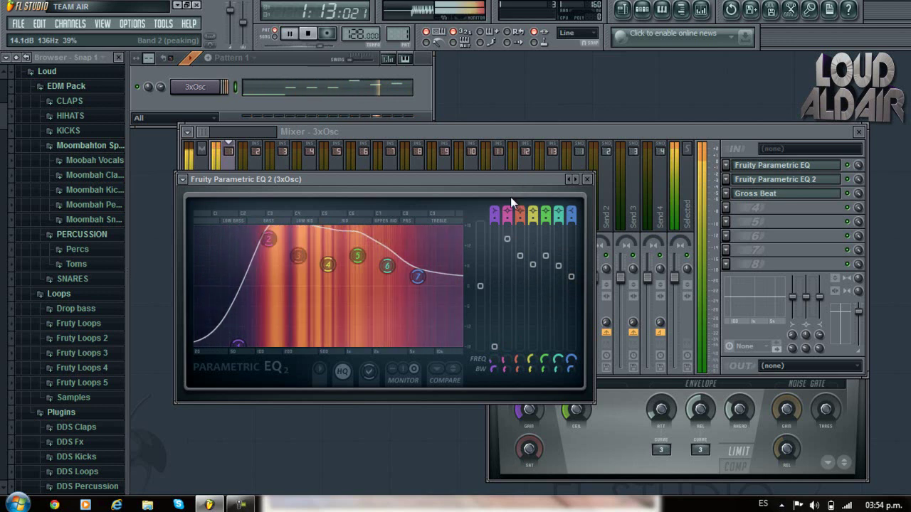
pyautogui.click(587, 180)
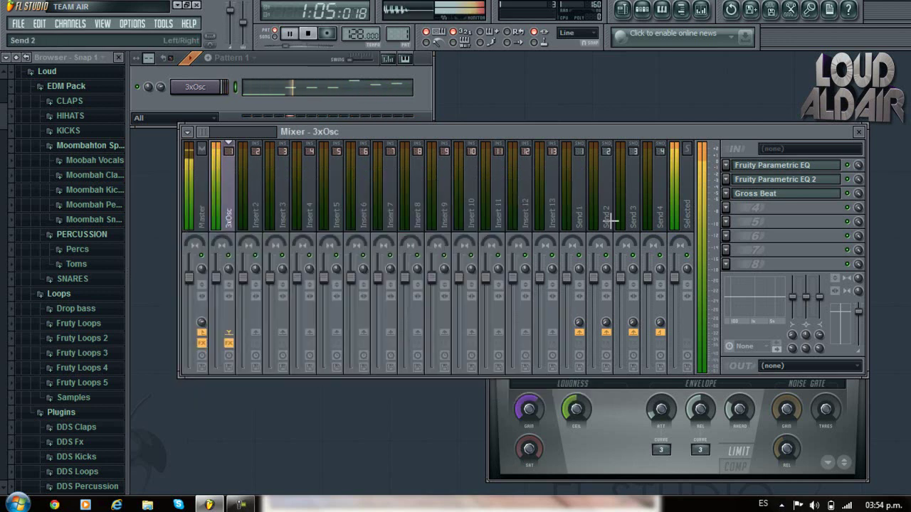
# Step: In Gross Beat, choose the Sidechain volume preset and straighten its four curved rises into linear ramps
pyautogui.click(747, 195)
pyautogui.moveTo(488, 210); pyautogui.dragTo(462, 92)
pyautogui.press('space')
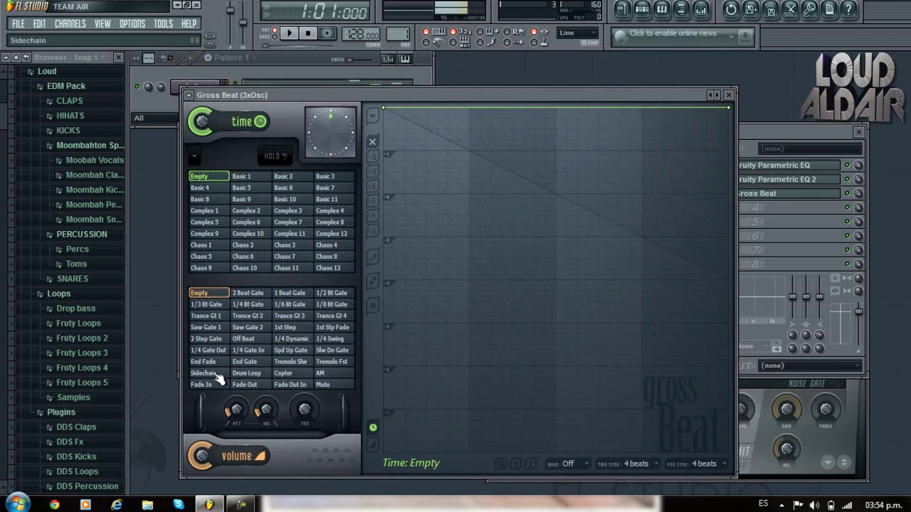
pyautogui.click(204, 372)
pyautogui.moveTo(428, 415); pyautogui.dragTo(417, 363)
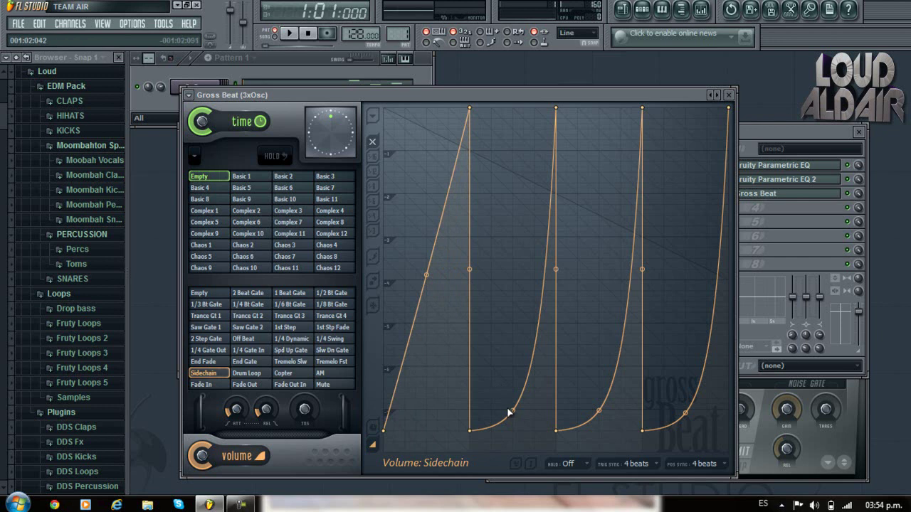
pyautogui.moveTo(514, 409); pyautogui.dragTo(491, 363)
pyautogui.moveTo(596, 409); pyautogui.dragTo(581, 359)
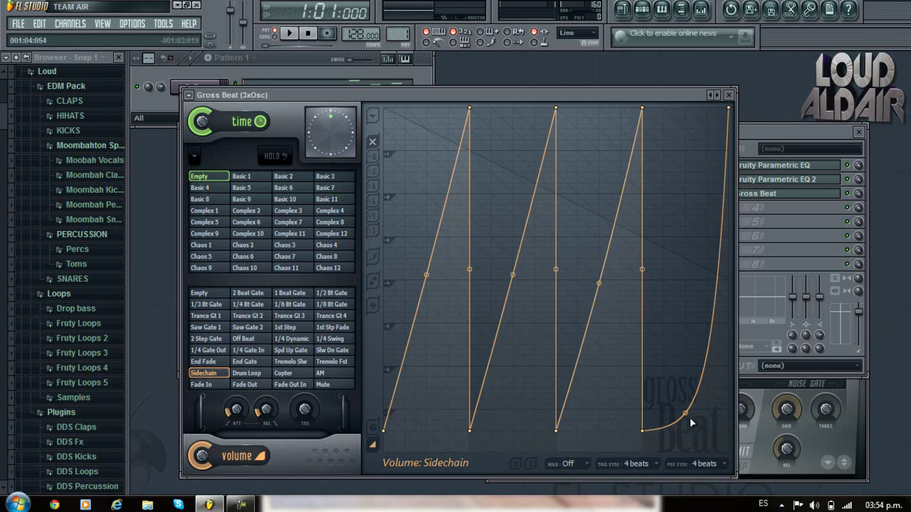
pyautogui.moveTo(685, 414); pyautogui.dragTo(668, 360)
# Step: Lower the four peaks of the Sidechain volume envelope to the first grid line, play the pattern and close Gross Beat
pyautogui.moveTo(471, 109); pyautogui.dragTo(473, 155)
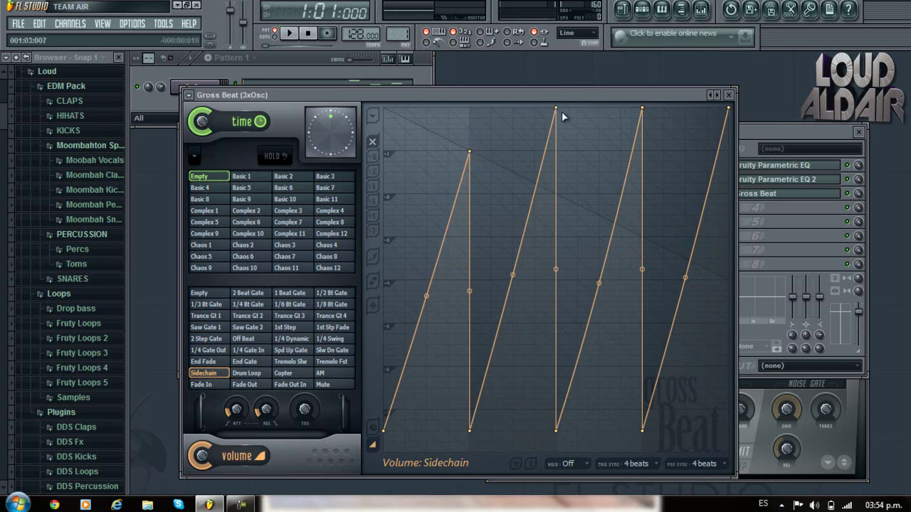
pyautogui.moveTo(560, 109); pyautogui.dragTo(560, 150)
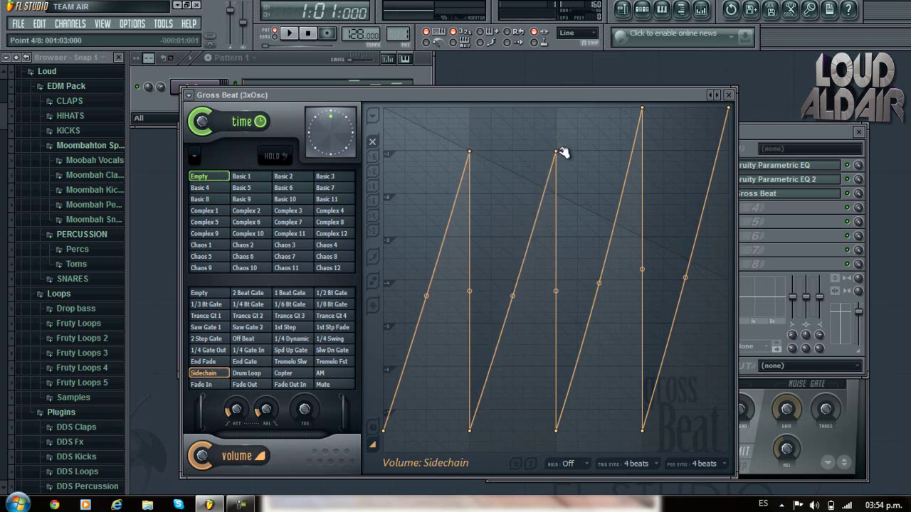
pyautogui.moveTo(642, 108); pyautogui.dragTo(642, 152)
pyautogui.moveTo(730, 107); pyautogui.dragTo(731, 151)
pyautogui.press('space')
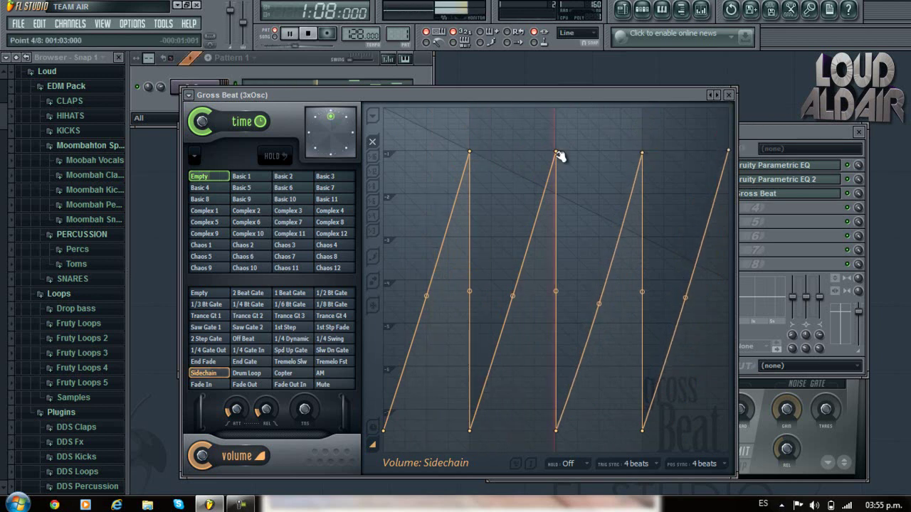
pyautogui.press('Escape')
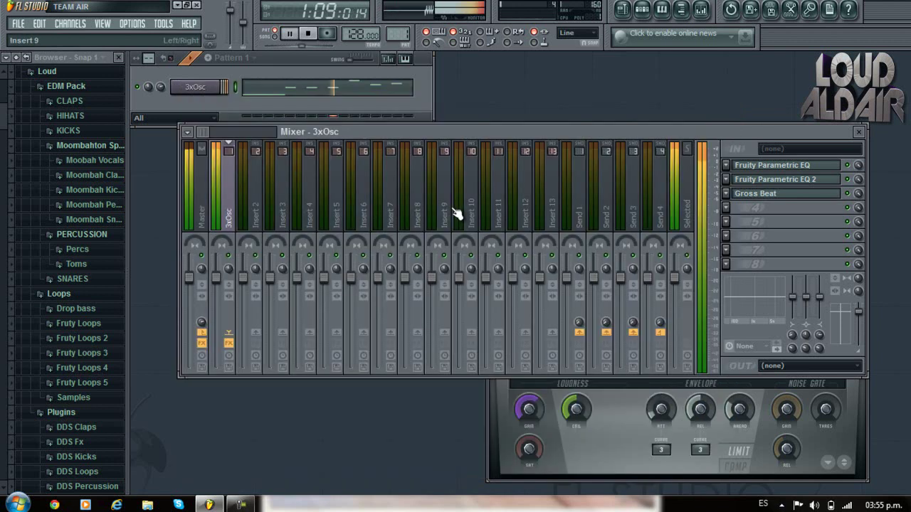
# Step: Load Fruity Phaser into the fourth effect slot of the 3xOsc track and switch it to another preset
pyautogui.click(726, 207)
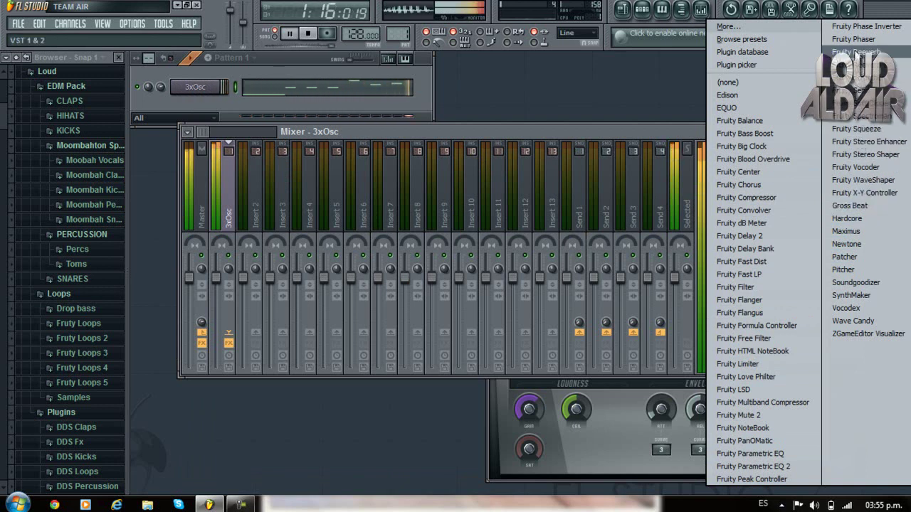
pyautogui.click(847, 39)
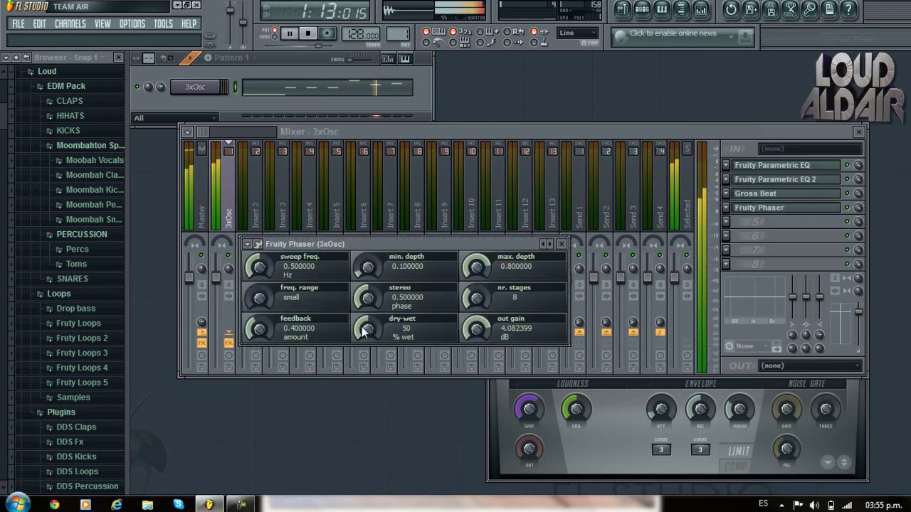
pyautogui.click(553, 245)
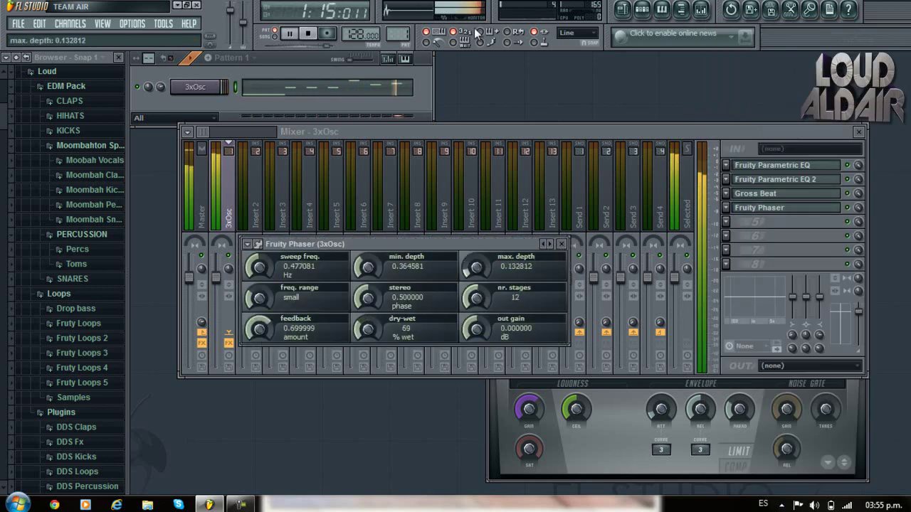
# Step: Set the phaser's max. depth to 0.488281, nr. stages to 23 and out gain to 6.020600 dB
pyautogui.moveTo(476, 267); pyautogui.dragTo(485, 414)
pyautogui.scroll(-9, 476, 297)
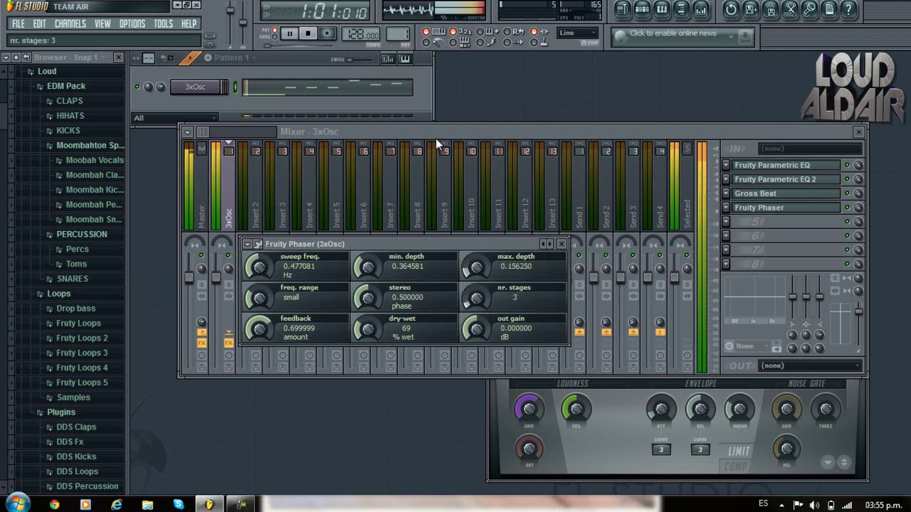
pyautogui.scroll(20, 473, 293)
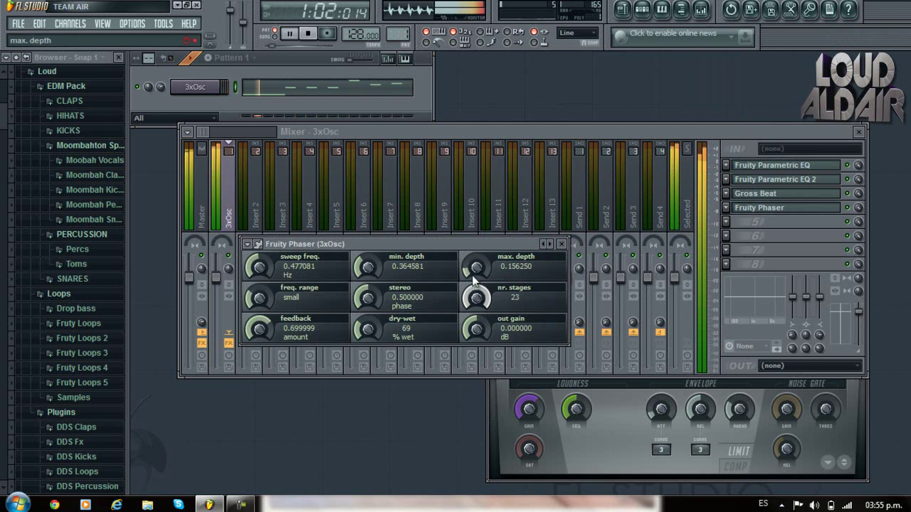
pyautogui.moveTo(475, 267); pyautogui.dragTo(475, 370)
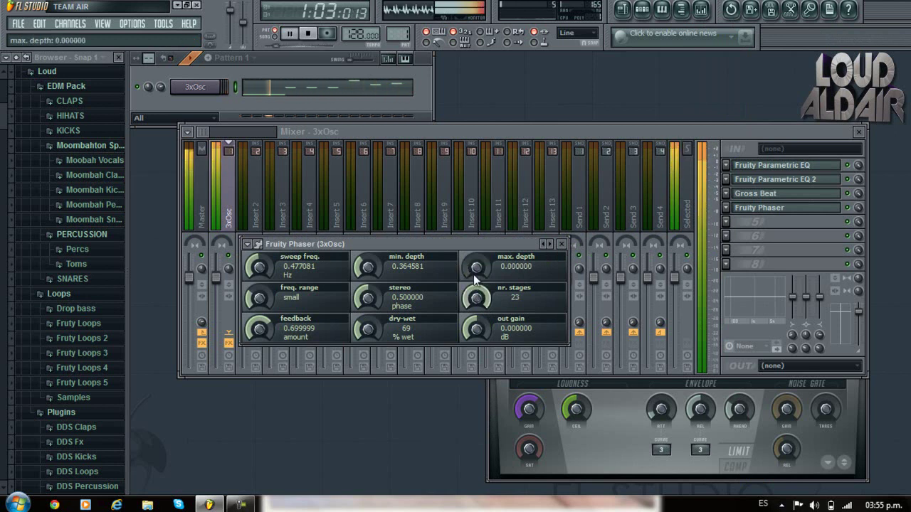
pyautogui.moveTo(476, 268); pyautogui.dragTo(455, 197)
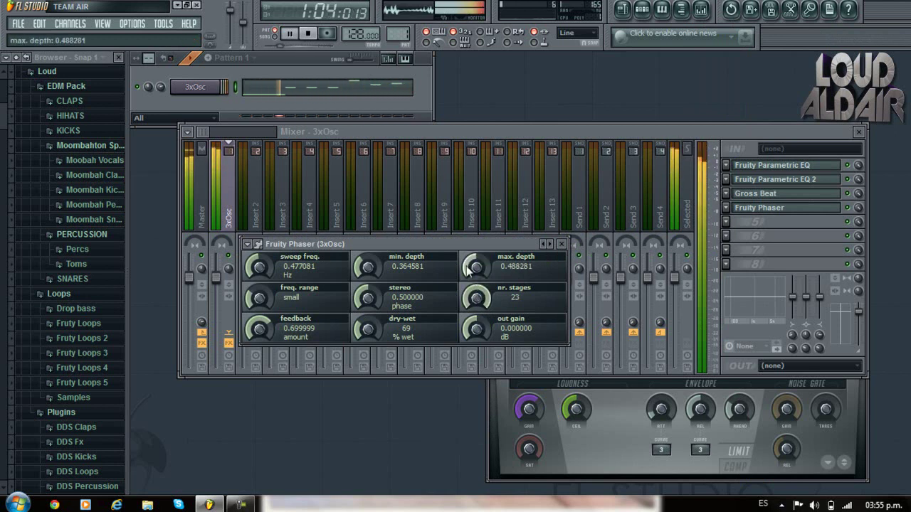
pyautogui.moveTo(488, 332); pyautogui.dragTo(481, 94)
pyautogui.moveTo(485, 327); pyautogui.dragTo(423, 55)
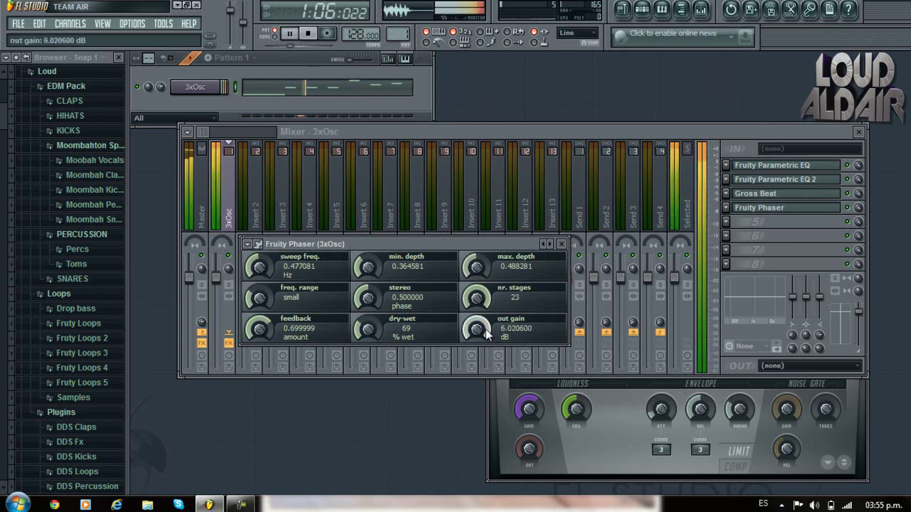
# Step: Set the phaser's dry-wet to 100, stereo to 1, min. depth to 0, sweep freq. to 0.039062 Hz, freq. range to large and feedback to 0.707031
pyautogui.moveTo(368, 329); pyautogui.dragTo(385, 466)
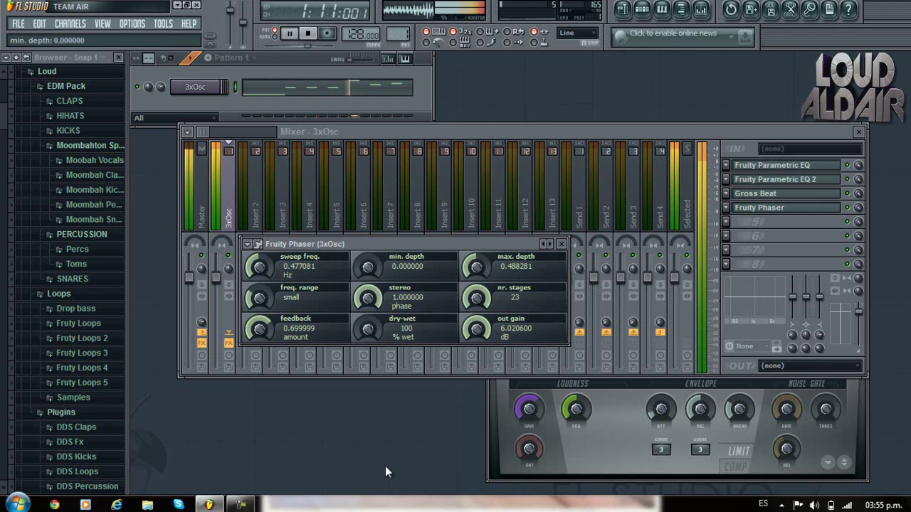
pyautogui.moveTo(250, 257); pyautogui.dragTo(256, 356)
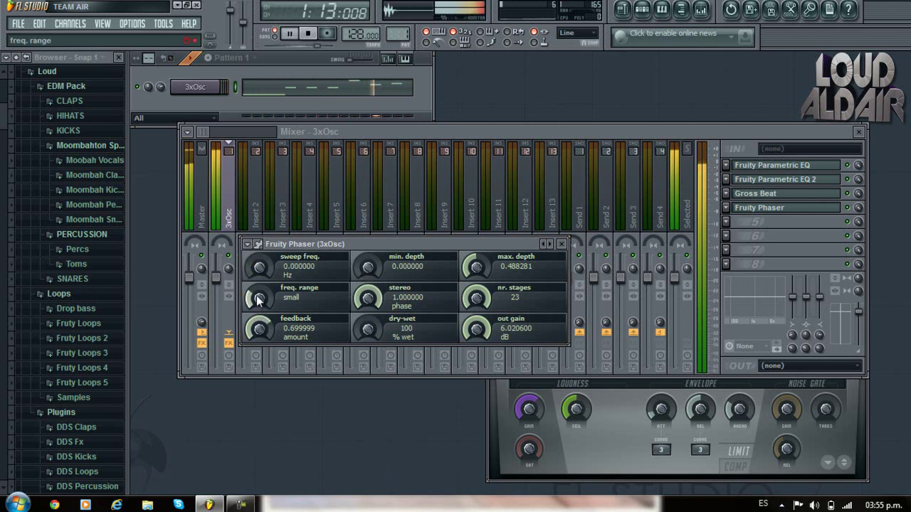
pyautogui.moveTo(257, 298); pyautogui.dragTo(265, 3)
pyautogui.moveTo(259, 329); pyautogui.dragTo(267, 437)
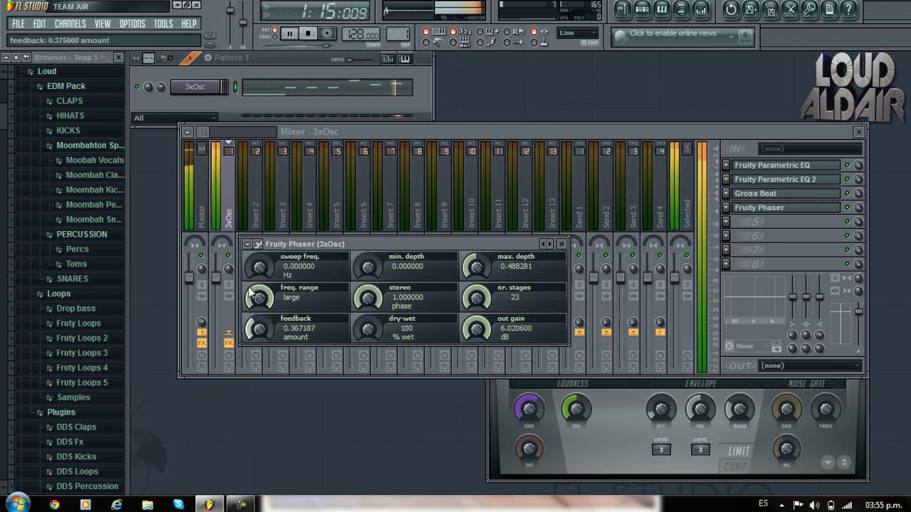
pyautogui.moveTo(255, 313); pyautogui.dragTo(270, 396)
pyautogui.moveTo(255, 274); pyautogui.dragTo(260, 292)
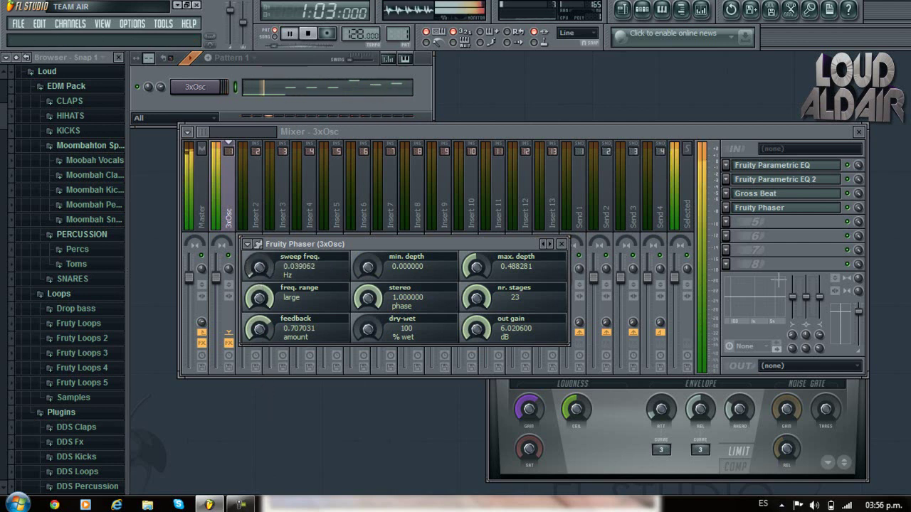
# Step: Try Soundgoodizer in the fifth effect slot, close its window and stop playback
pyautogui.click(726, 223)
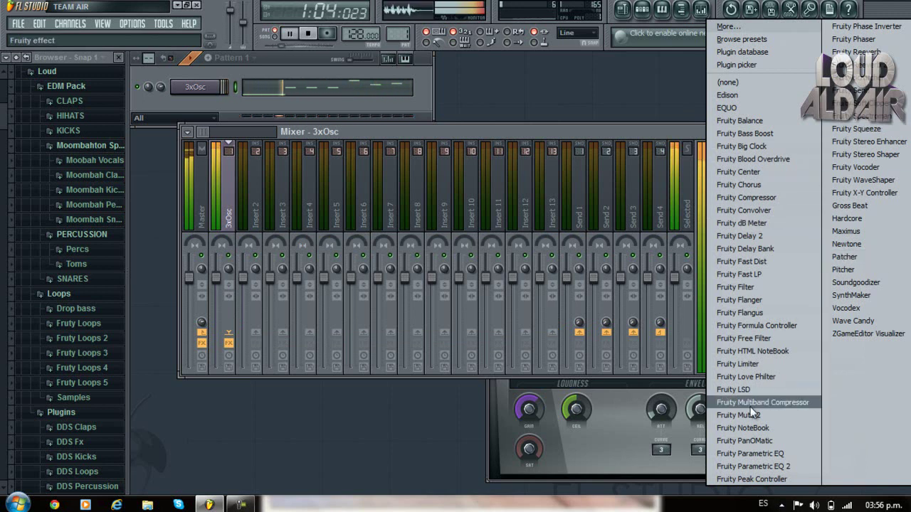
pyautogui.click(854, 283)
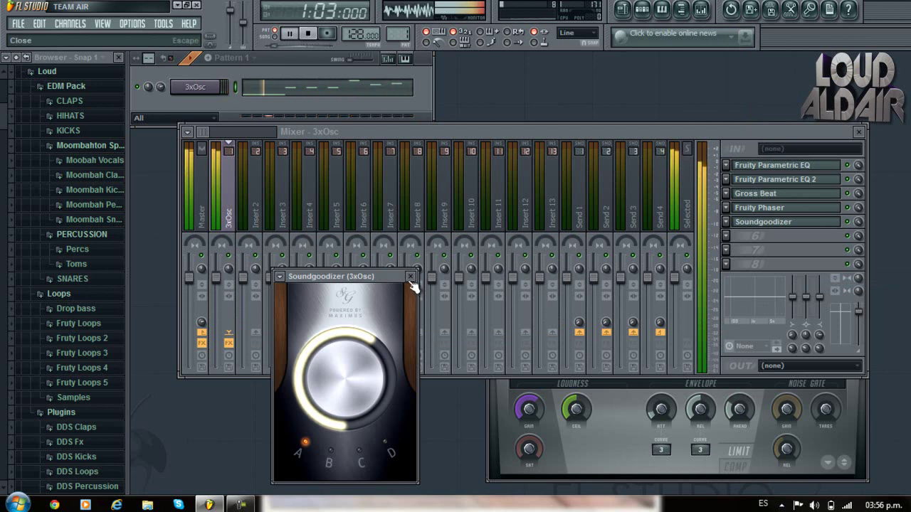
pyautogui.click(410, 277)
pyautogui.press('space')
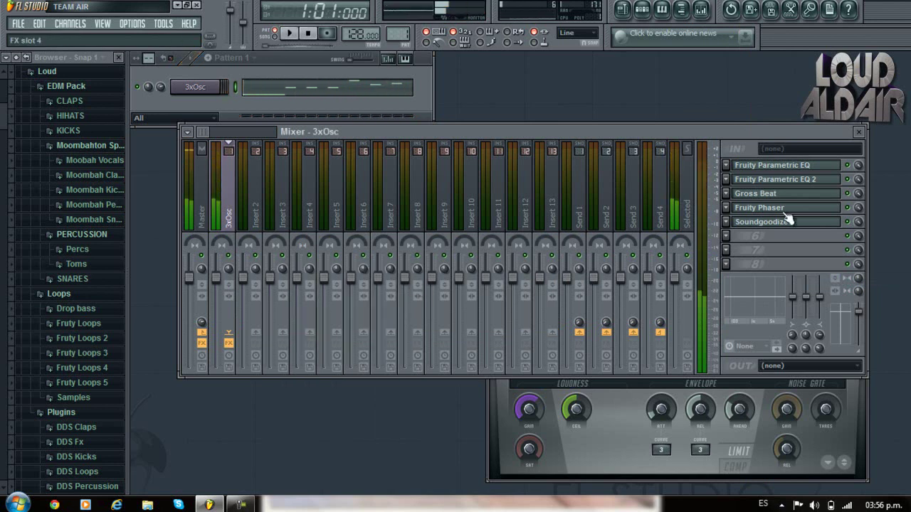
# Step: Replace Soundgoodizer with Fruity Fast Dist in the fifth slot, adjust its post, mix and threshold, and close it
pyautogui.click(727, 221)
pyautogui.moveTo(781, 230)
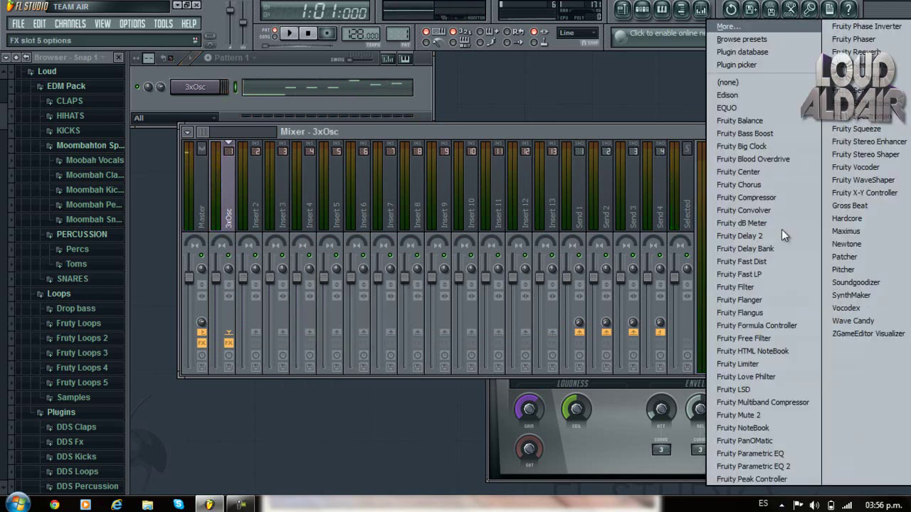
pyautogui.click(792, 266)
pyautogui.moveTo(385, 297); pyautogui.dragTo(377, 247)
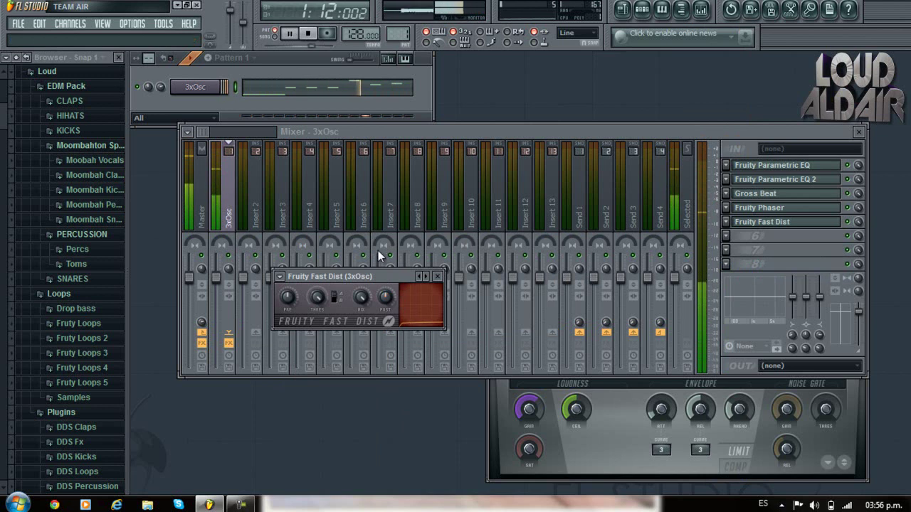
pyautogui.moveTo(360, 305); pyautogui.dragTo(318, 370)
pyautogui.moveTo(322, 296); pyautogui.dragTo(326, 287)
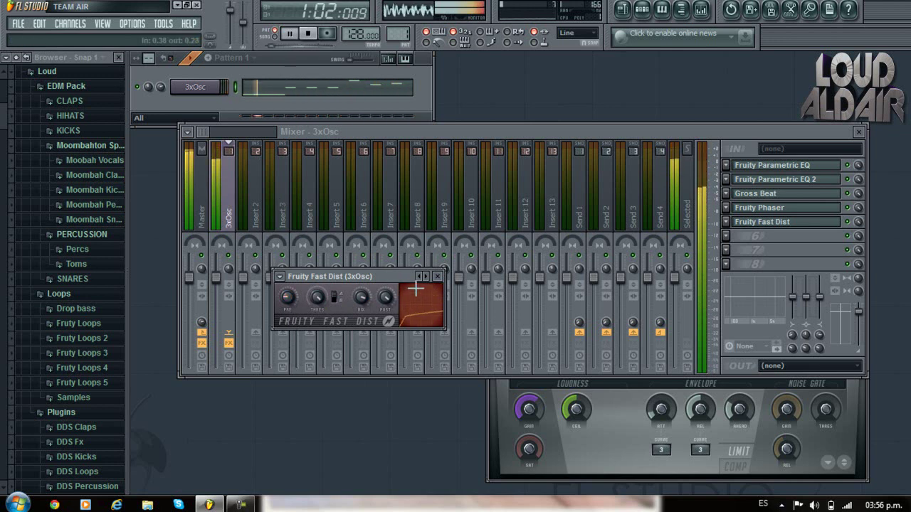
pyautogui.click(438, 277)
# Step: Try Fruity Love Philter in the sixth effect slot, replace it with Fruity Limiter and play the pattern
pyautogui.click(727, 236)
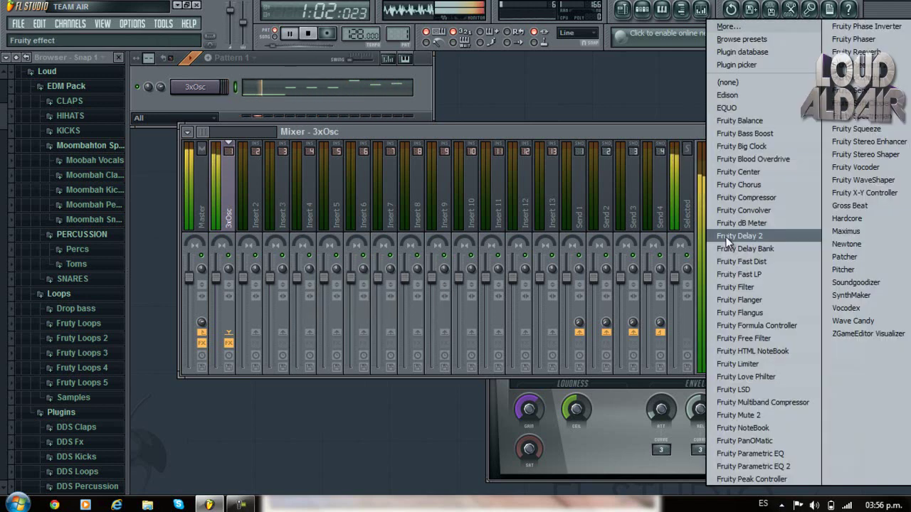
pyautogui.click(740, 378)
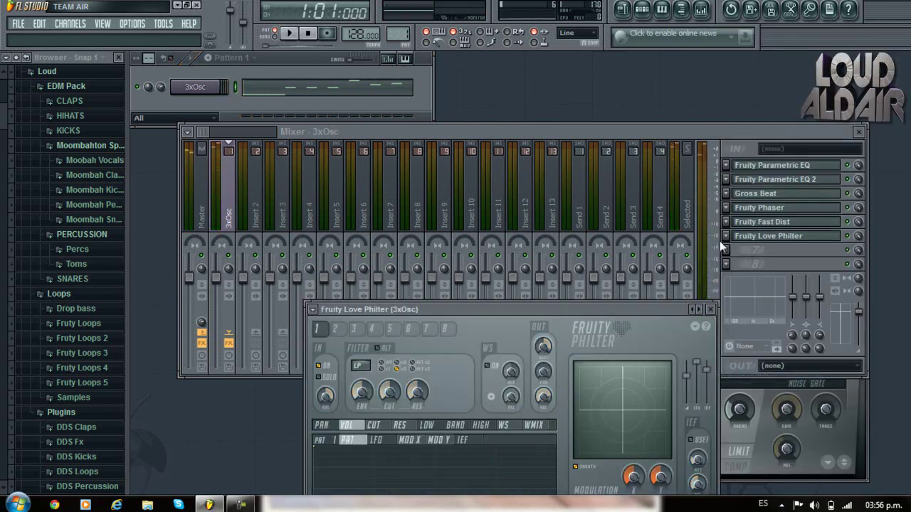
pyautogui.click(725, 237)
pyautogui.moveTo(725, 237)
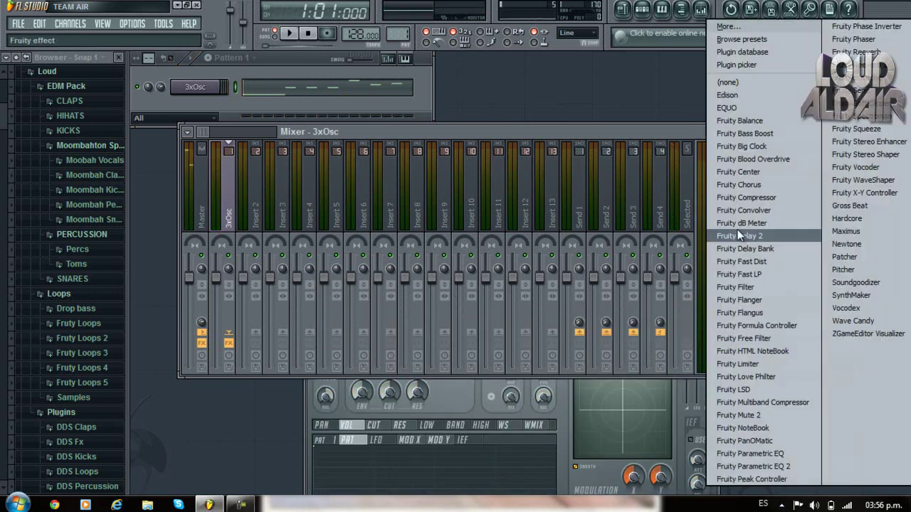
pyautogui.click(738, 362)
pyautogui.press('space')
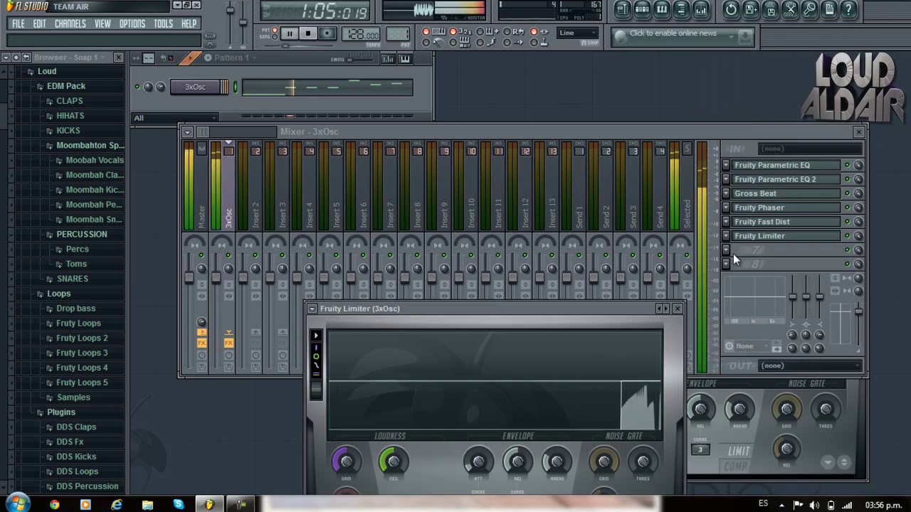
# Step: Load Fruity Limiter into the seventh and eighth effect slots, stop playback and close the last limiter window
pyautogui.click(738, 249)
pyautogui.click(736, 362)
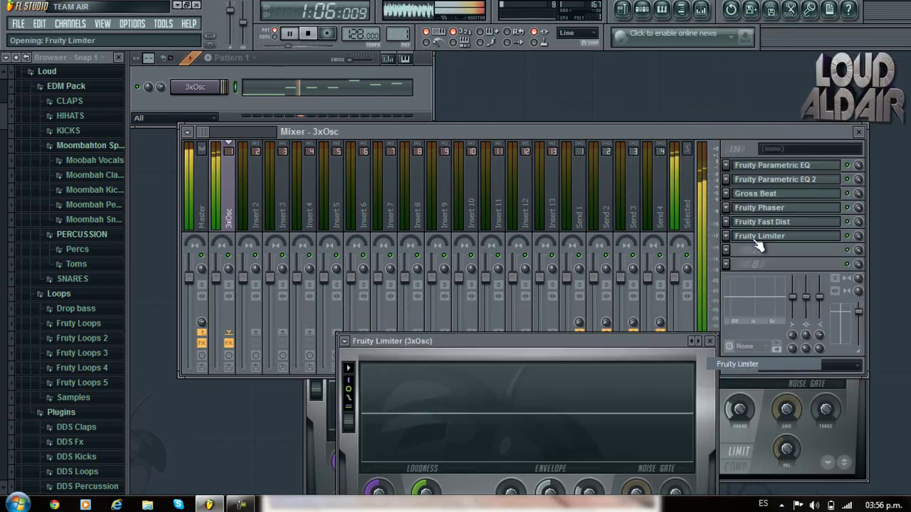
pyautogui.click(726, 263)
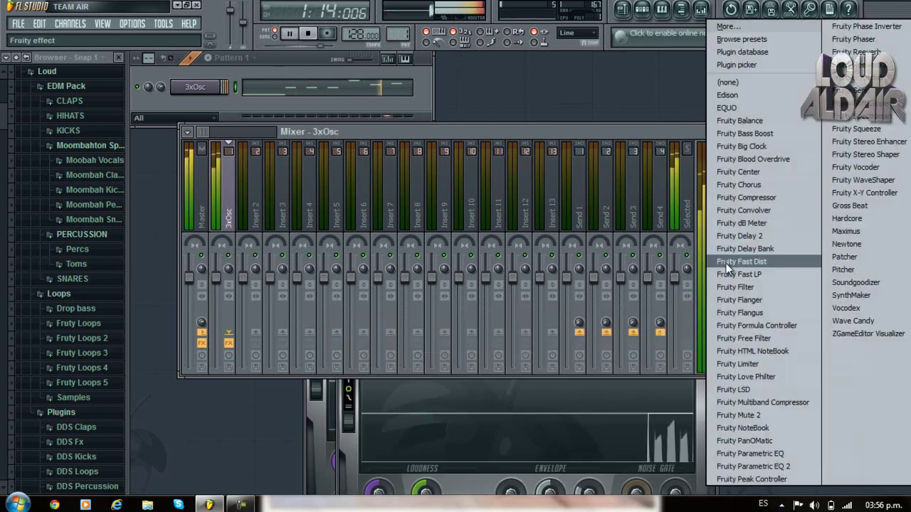
pyautogui.click(733, 362)
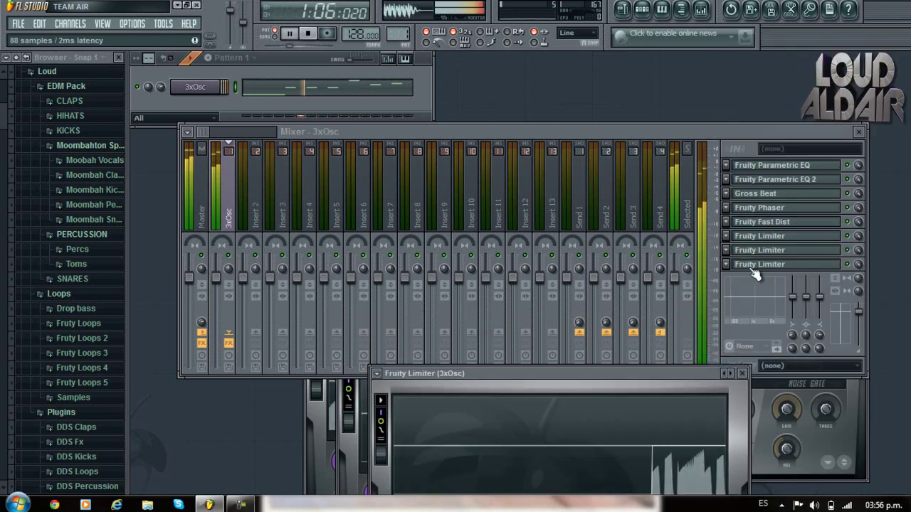
pyautogui.press('space')
pyautogui.press('Escape')
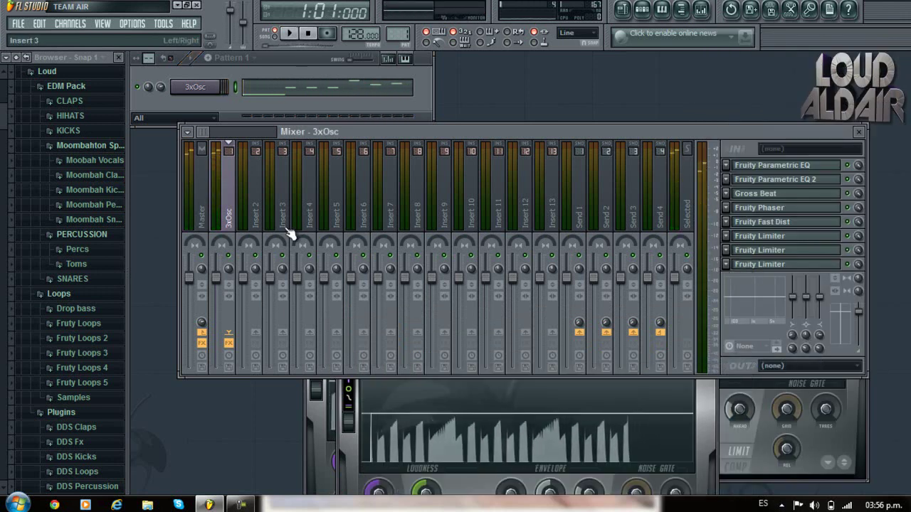
# Step: Close the mixer, play the pattern and open the 3xOsc notes in the piano roll
pyautogui.press('F9')
pyautogui.press('space')
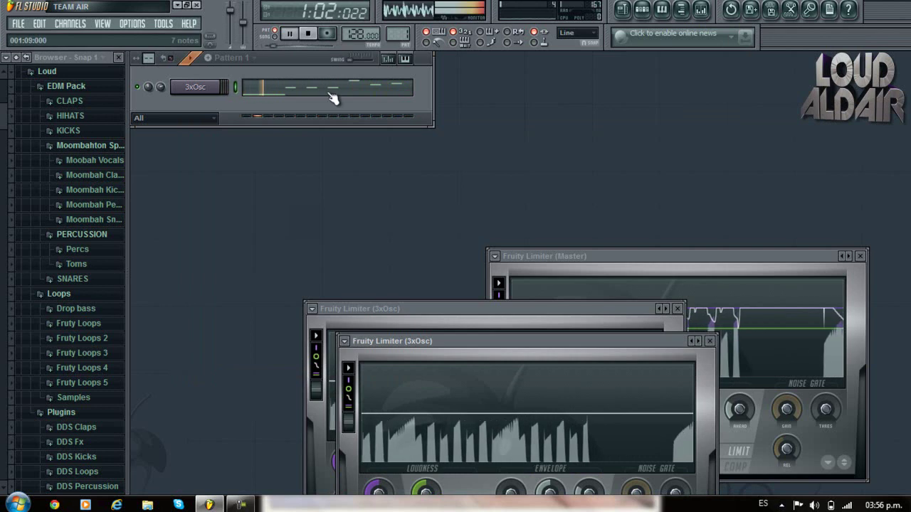
pyautogui.press('space')
pyautogui.click(329, 89)
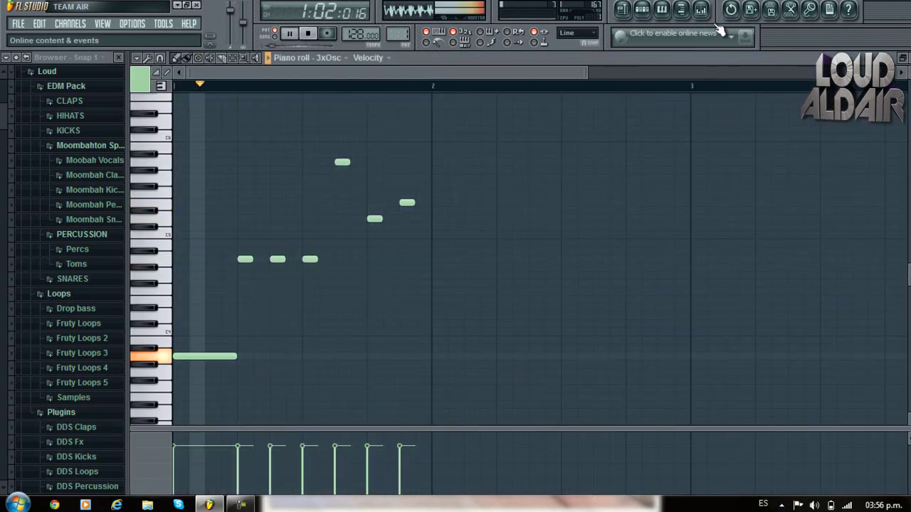
# Step: In the mixer, load the Max loudness preset in the sixth slot's Fruity Limiter, lower its ceiling, and close it
pyautogui.press('F9')
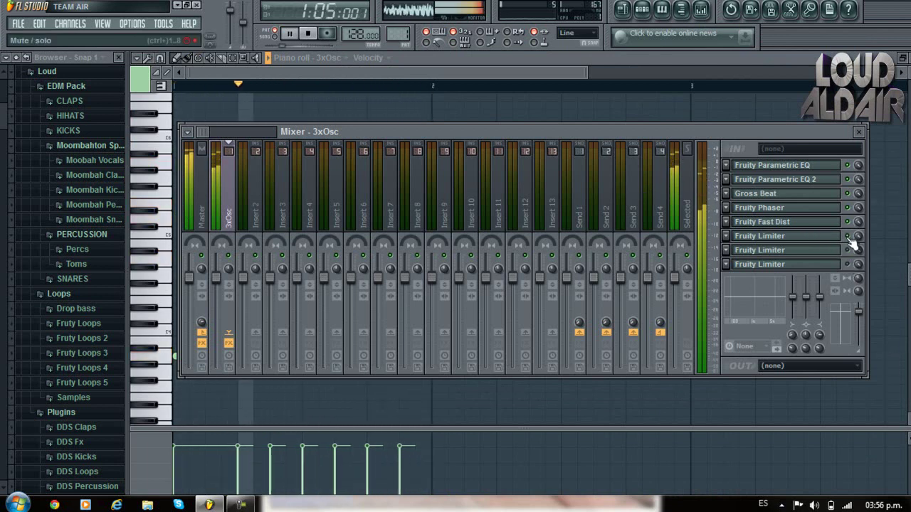
pyautogui.click(824, 242)
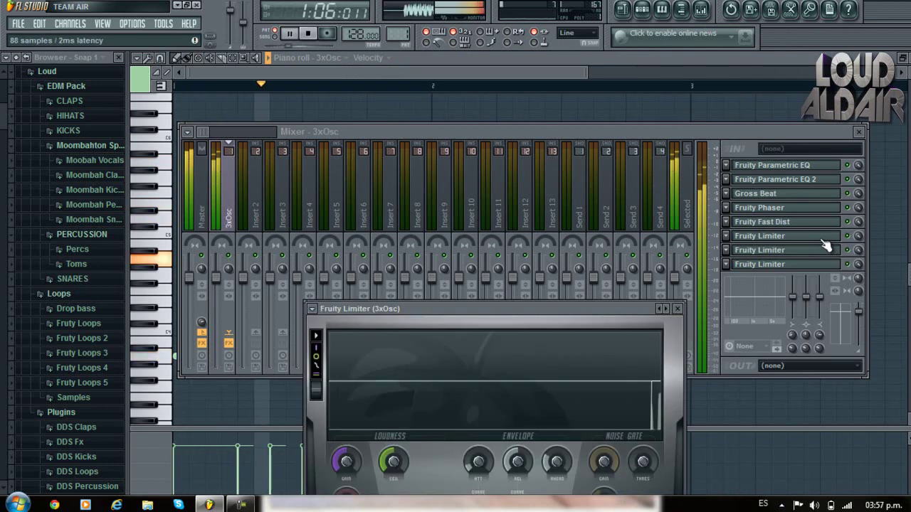
pyautogui.moveTo(479, 307); pyautogui.dragTo(478, 204)
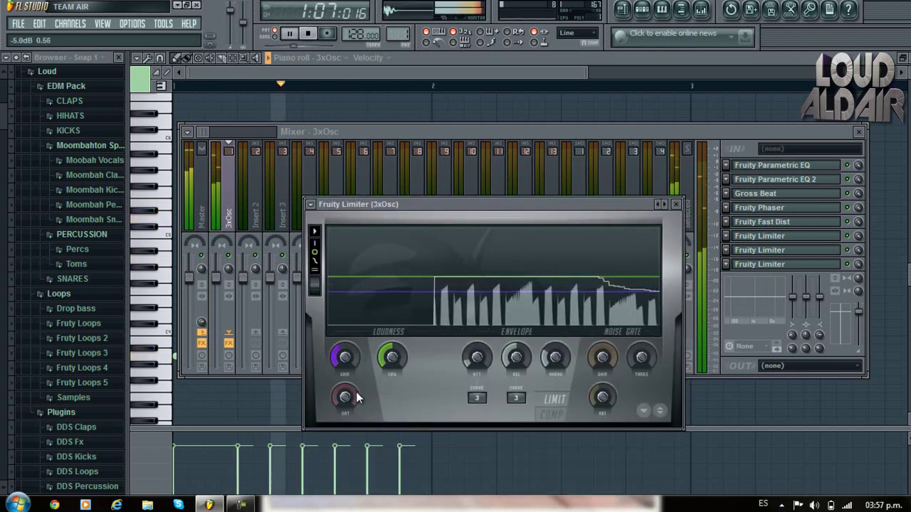
pyautogui.click(310, 204)
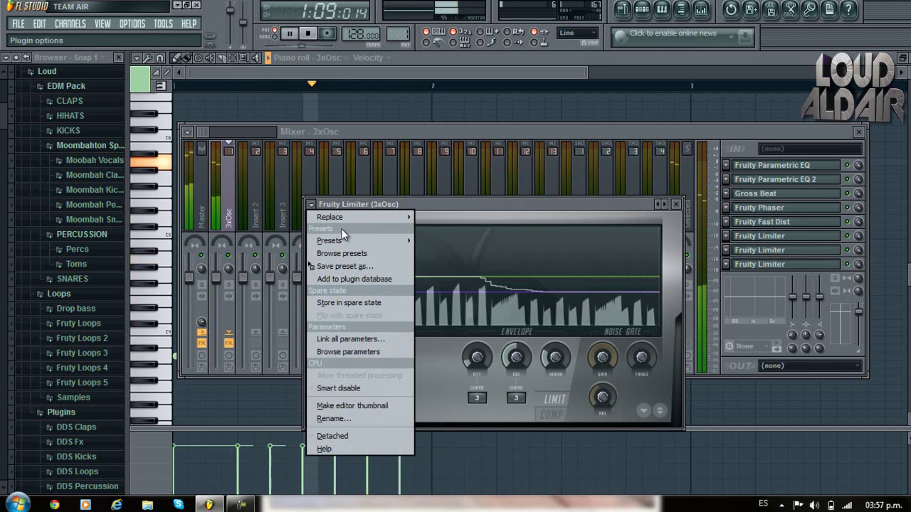
pyautogui.moveTo(398, 240)
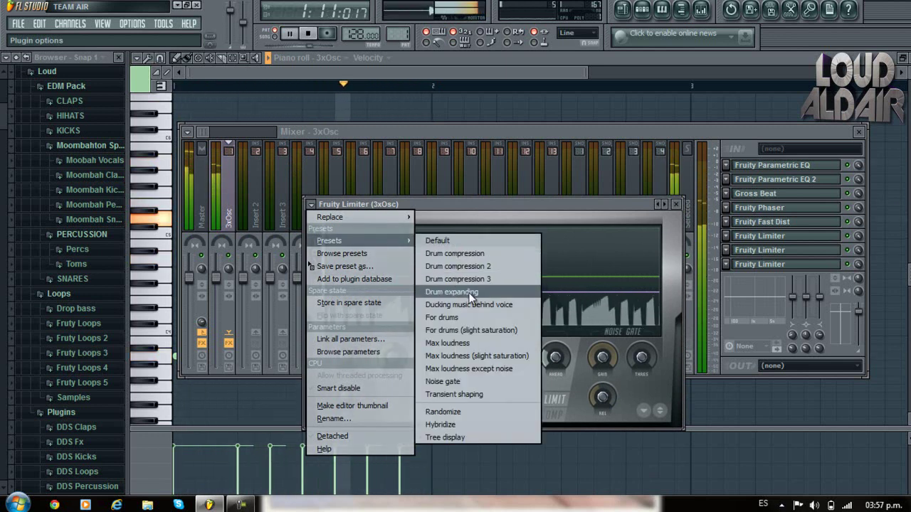
pyautogui.click(472, 341)
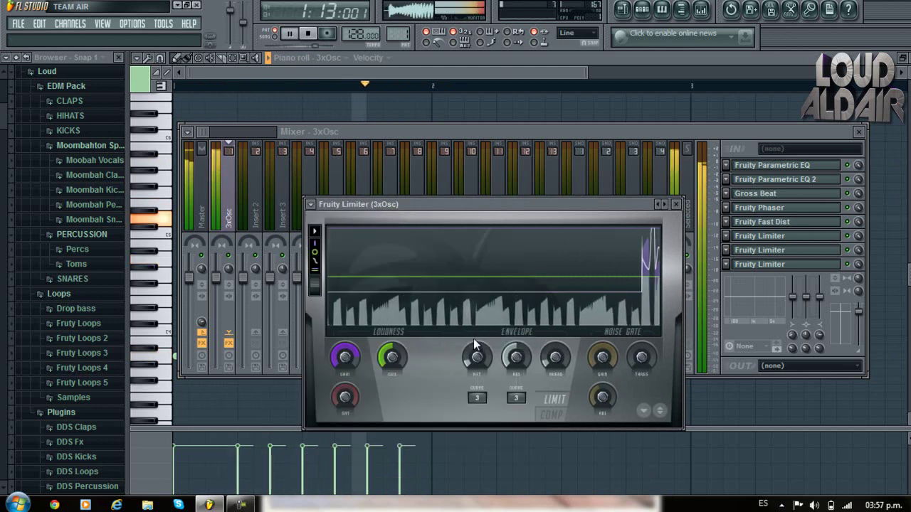
pyautogui.moveTo(390, 352); pyautogui.dragTo(398, 354)
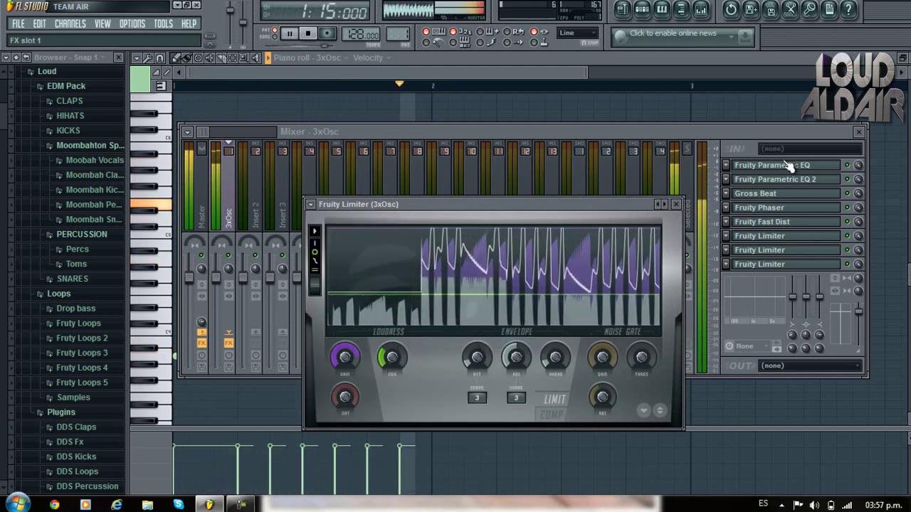
pyautogui.click(676, 204)
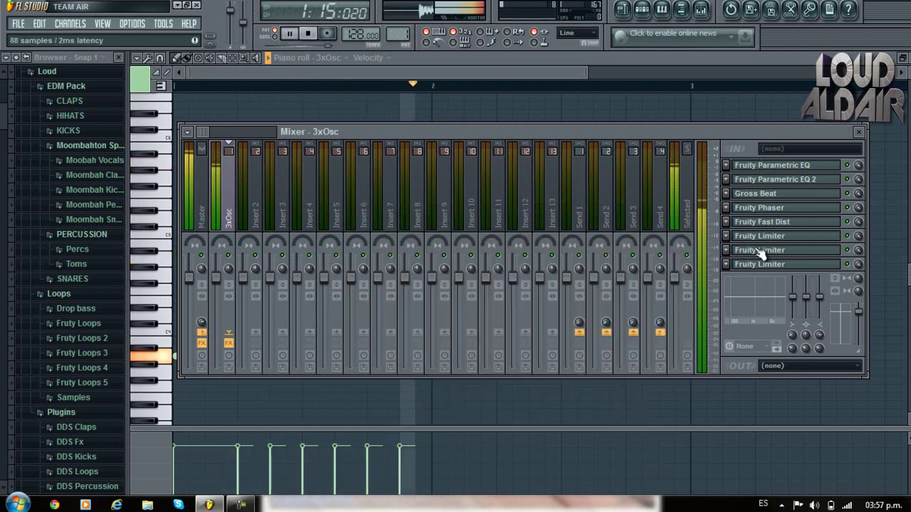
# Step: Raise the gain of the seventh slot's Fruity Limiter to about 12.4 dB, lower its ceiling, and close it
pyautogui.click(759, 250)
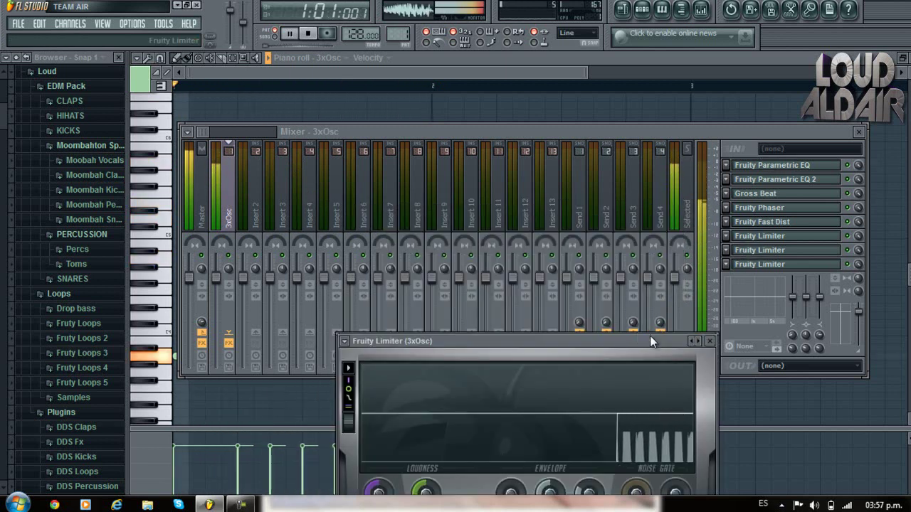
pyautogui.moveTo(650, 335); pyautogui.dragTo(600, 134)
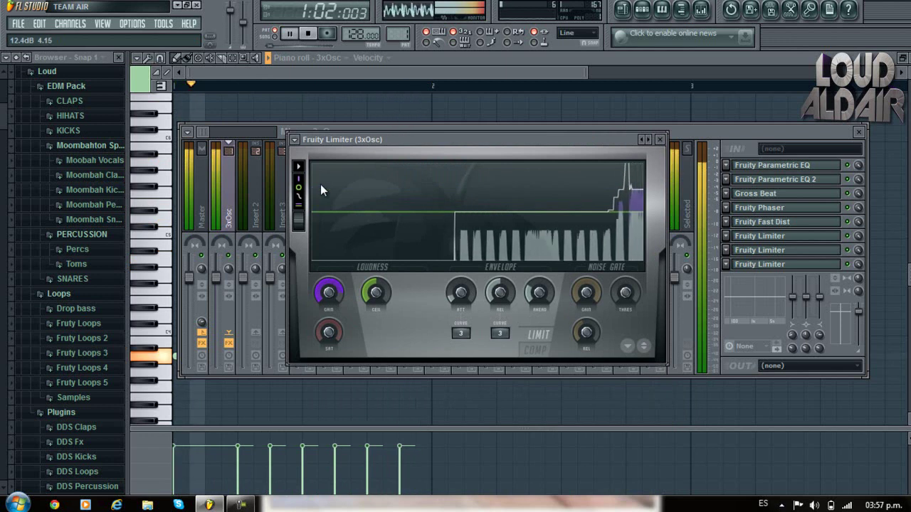
pyautogui.moveTo(365, 297); pyautogui.dragTo(374, 382)
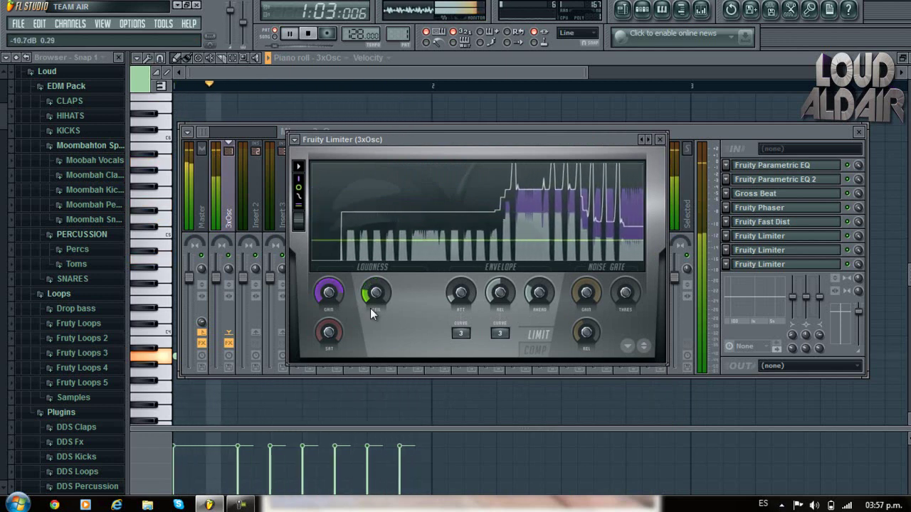
pyautogui.click(660, 140)
# Step: Replace the limiter in the eighth effect slot with Fruity Reeverb and reduce its reverb level to 4%
pyautogui.click(726, 264)
pyautogui.moveTo(766, 229)
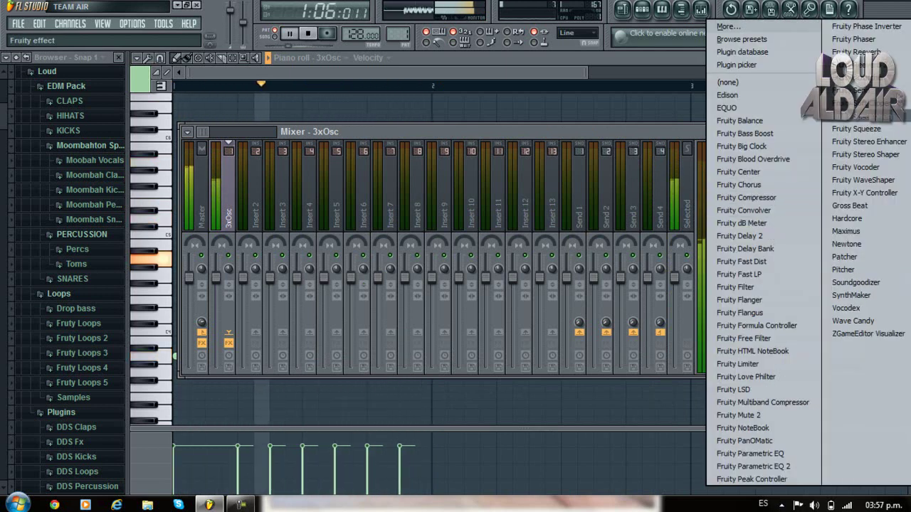
pyautogui.click(856, 52)
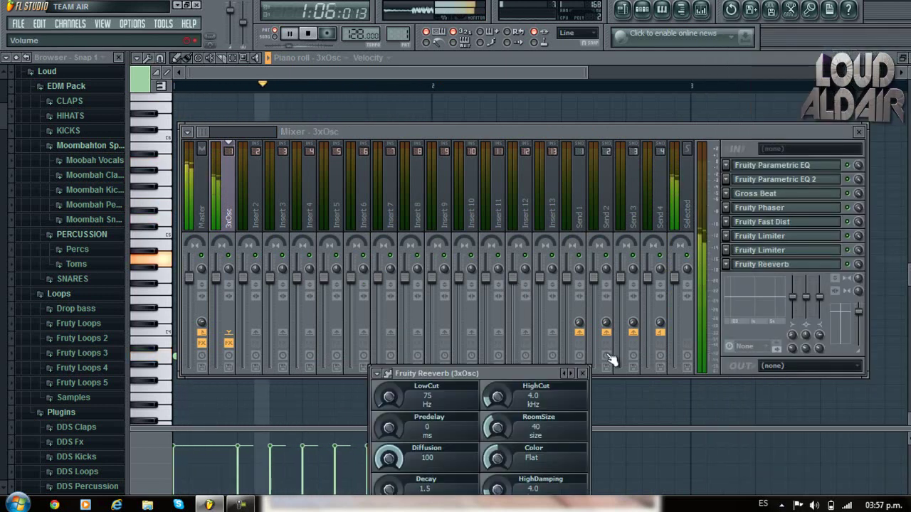
pyautogui.moveTo(541, 373); pyautogui.dragTo(550, 203)
pyautogui.moveTo(508, 347); pyautogui.dragTo(509, 365)
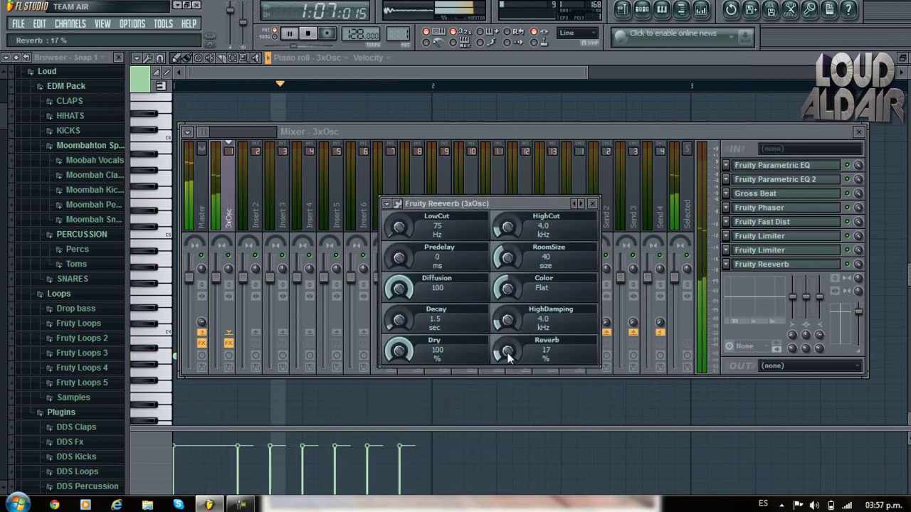
# Step: Try Fruity Reeverb decay times of 20.0 and 0.1 seconds, playing the pattern to compare them
pyautogui.press('space')
pyautogui.press('space')
pyautogui.moveTo(429, 353); pyautogui.dragTo(397, 242)
pyautogui.moveTo(398, 318); pyautogui.dragTo(400, 111)
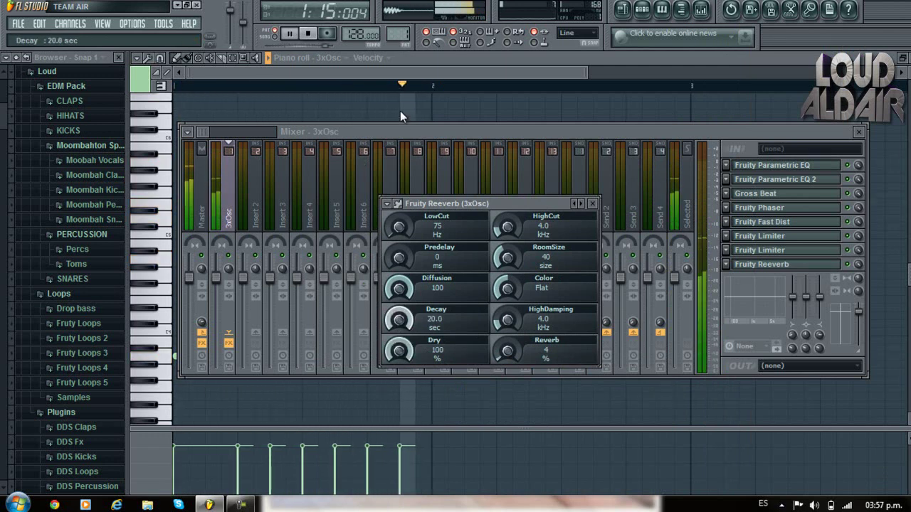
pyautogui.press('space')
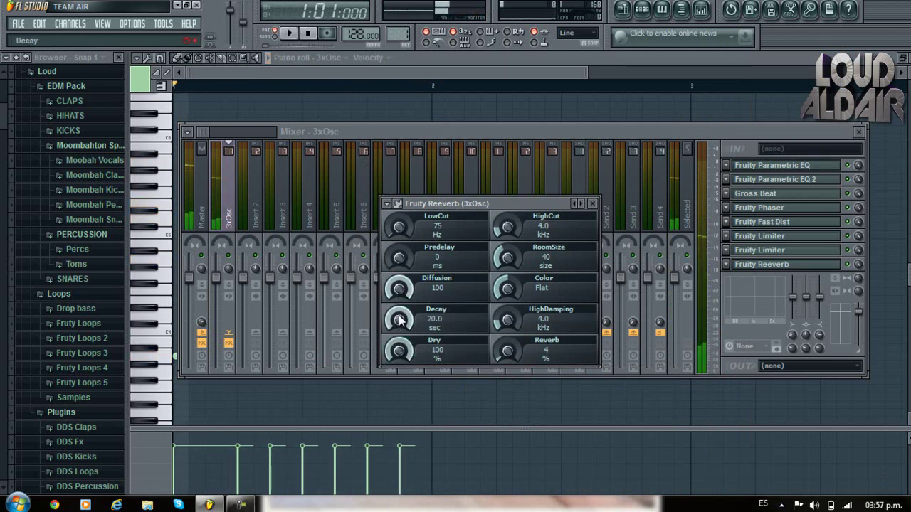
pyautogui.moveTo(400, 468); pyautogui.dragTo(400, 471)
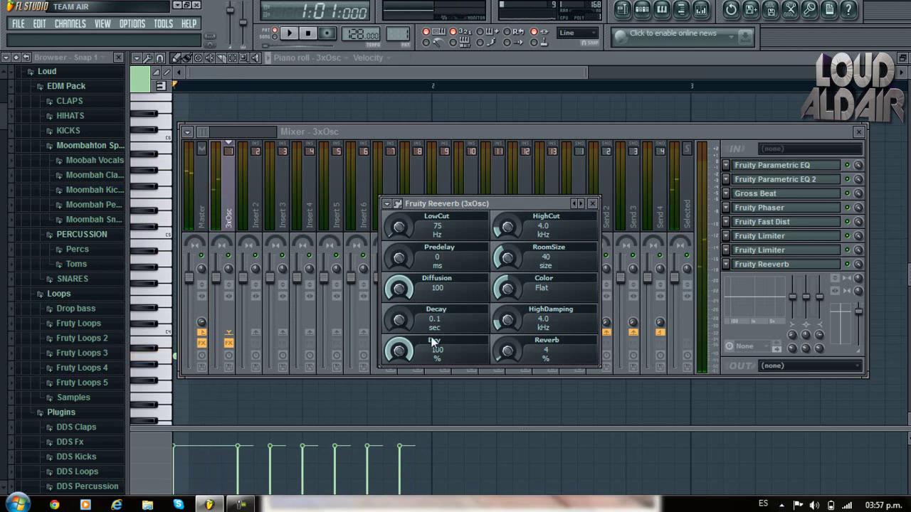
pyautogui.press('space')
pyautogui.press('space')
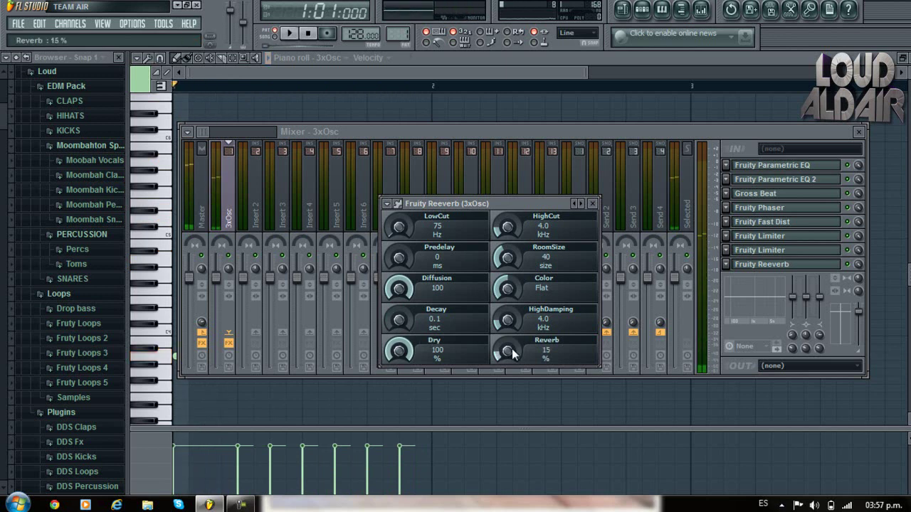
# Step: Set the Fruity Reeverb level to 6% and its decay to 1.6 seconds, and close the reverb and mixer windows
pyautogui.moveTo(511, 351); pyautogui.dragTo(507, 479)
pyautogui.scroll(5, 386, 318)
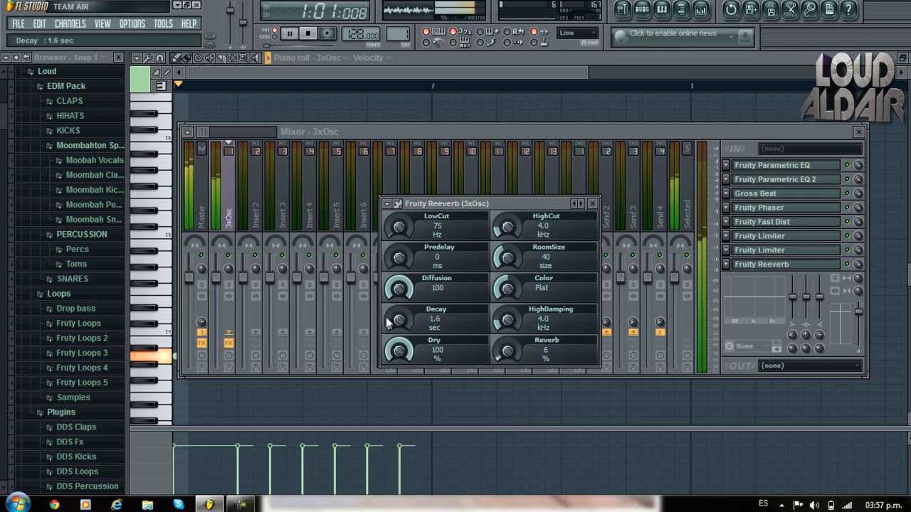
pyautogui.press('Escape')
pyautogui.press('Escape')
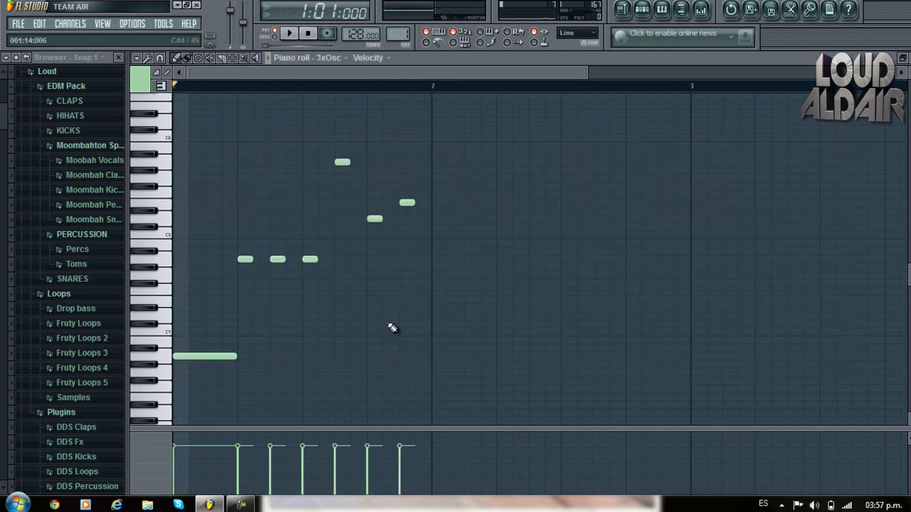
# Step: Play the pattern once more, delete all notes of the 3xOsc melody, and stop playback
pyautogui.press('space')
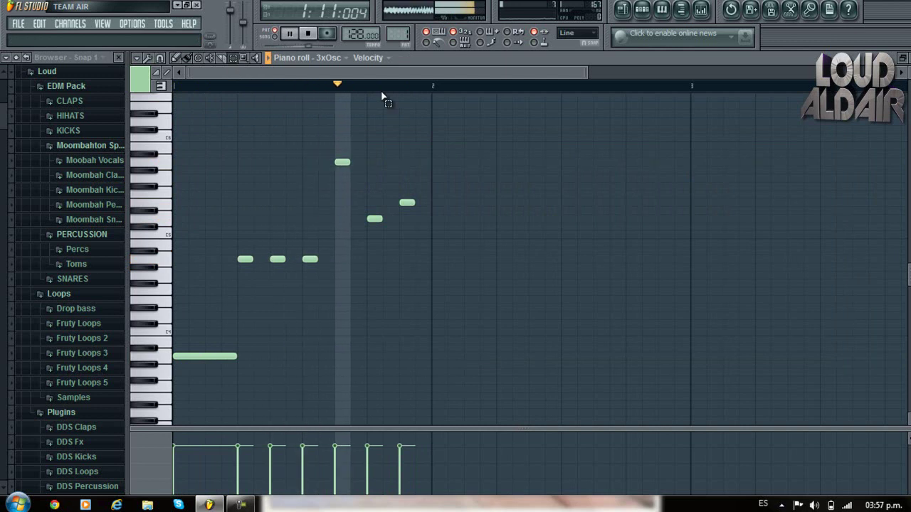
pyautogui.moveTo(460, 104); pyautogui.dragTo(281, 342)
pyautogui.press('Delete')
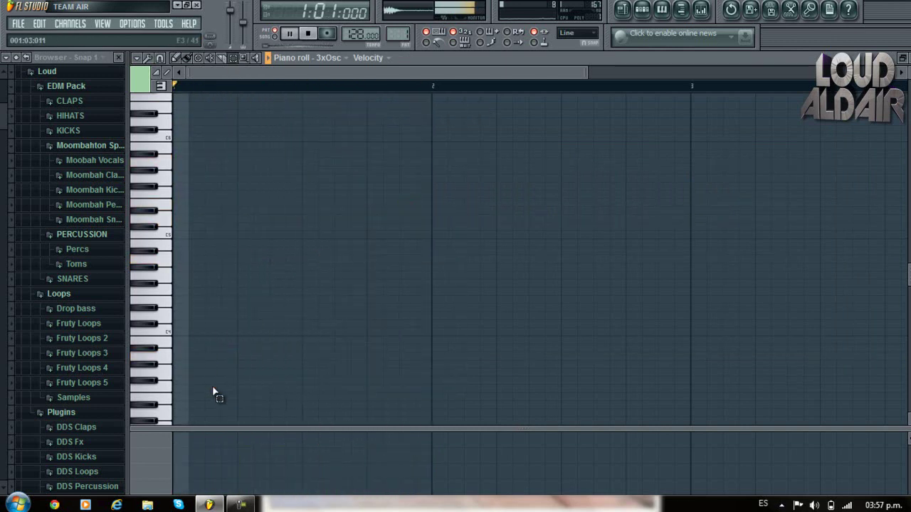
pyautogui.press('space')
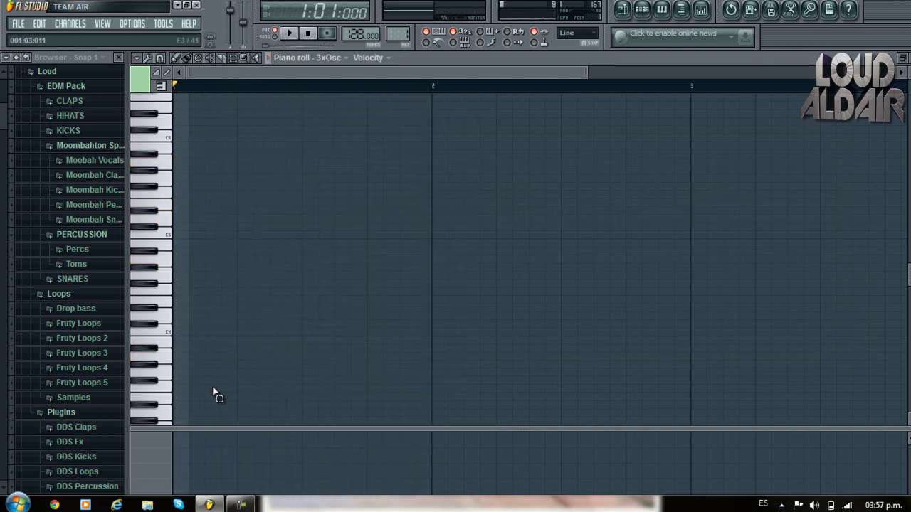
# Step: Draw a three-step A5 note at the start of the bar and a two-step A3 note beginning at step 3
pyautogui.click(176, 155)
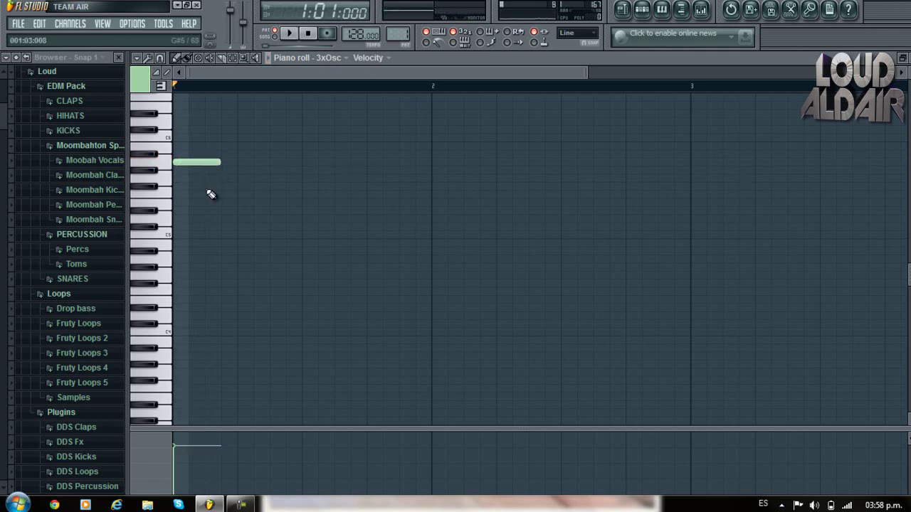
pyautogui.click(196, 306)
pyautogui.moveTo(196, 266); pyautogui.dragTo(197, 360)
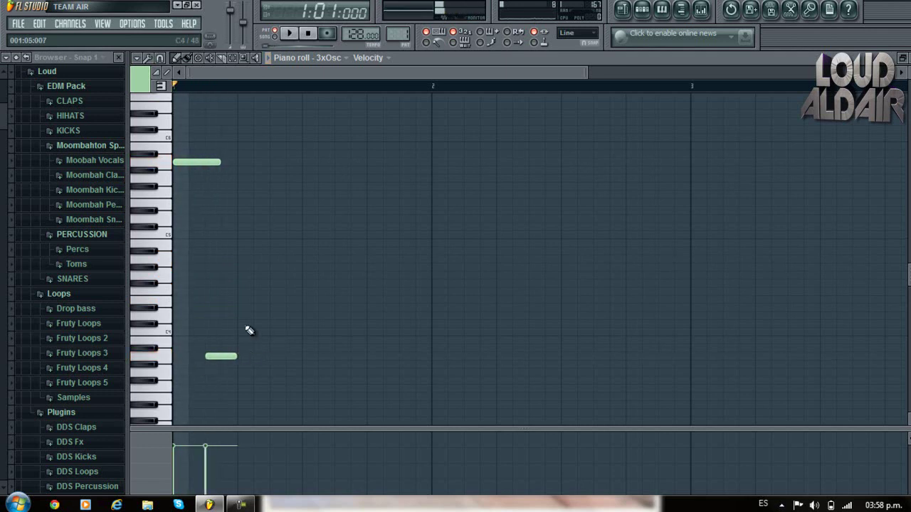
# Step: Set the piano roll's snap to 1/6 step
pyautogui.click(160, 60)
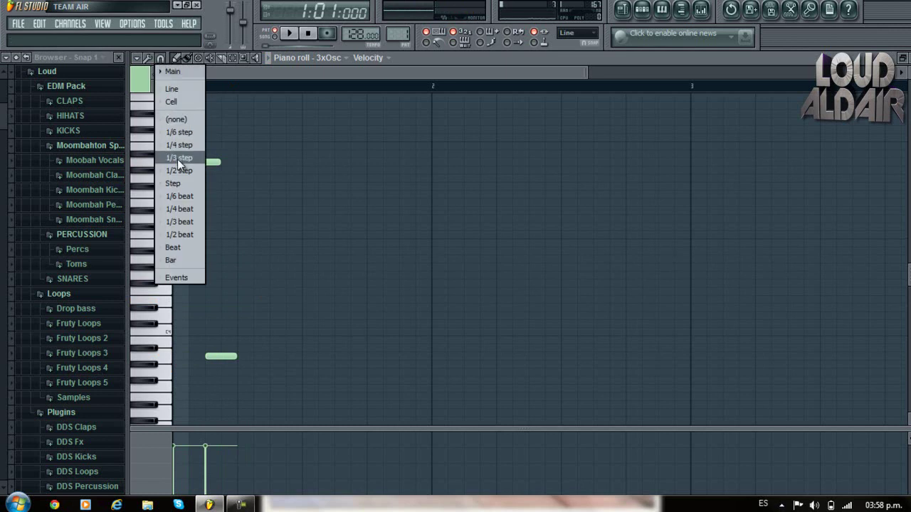
pyautogui.click(188, 208)
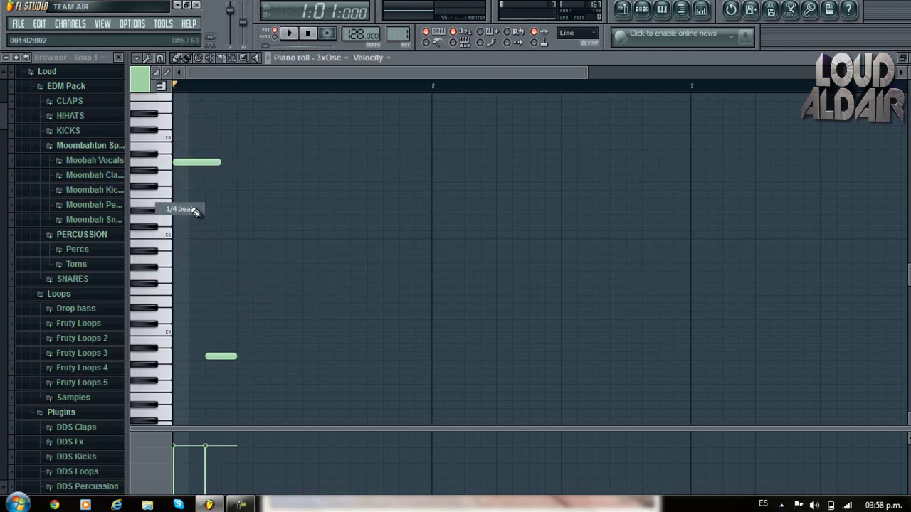
pyautogui.click(161, 58)
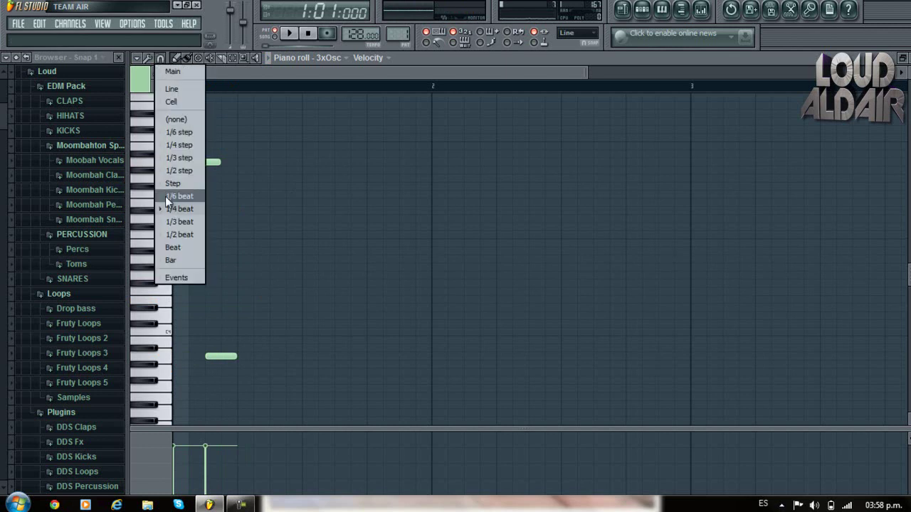
pyautogui.click(182, 133)
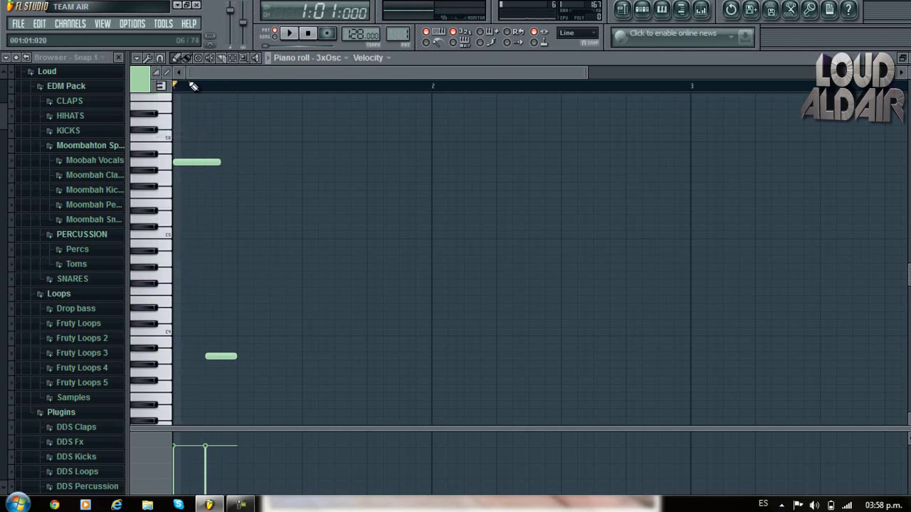
# Step: Add four half-step A5 notes one step apart from the second beat and play the pattern
pyautogui.click(237, 162)
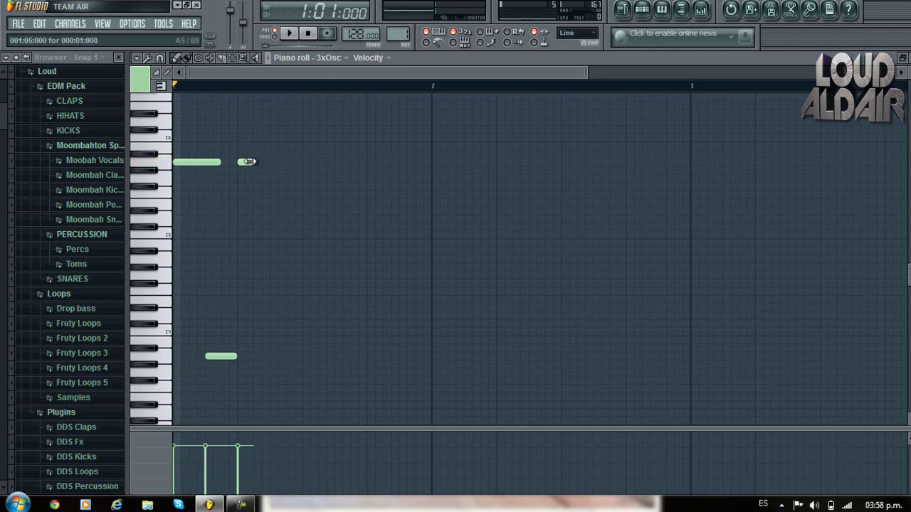
pyautogui.click(254, 162)
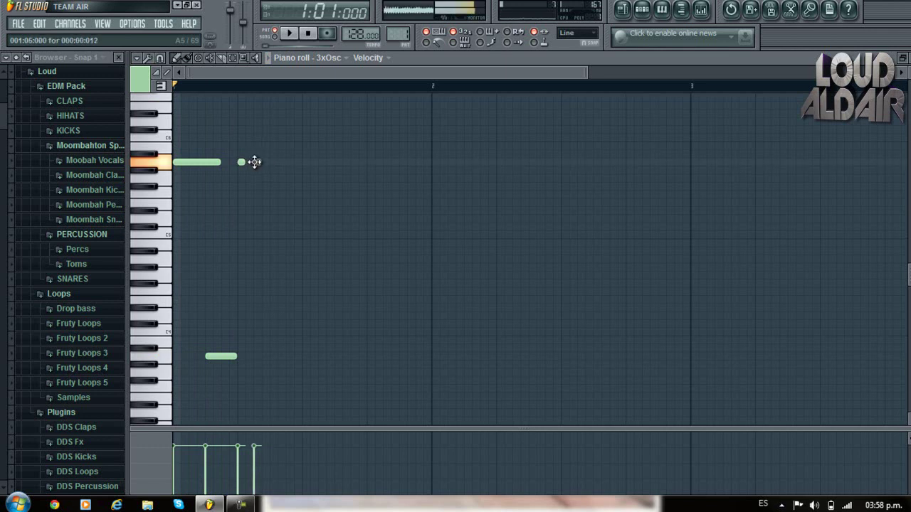
pyautogui.click(270, 162)
pyautogui.press('space')
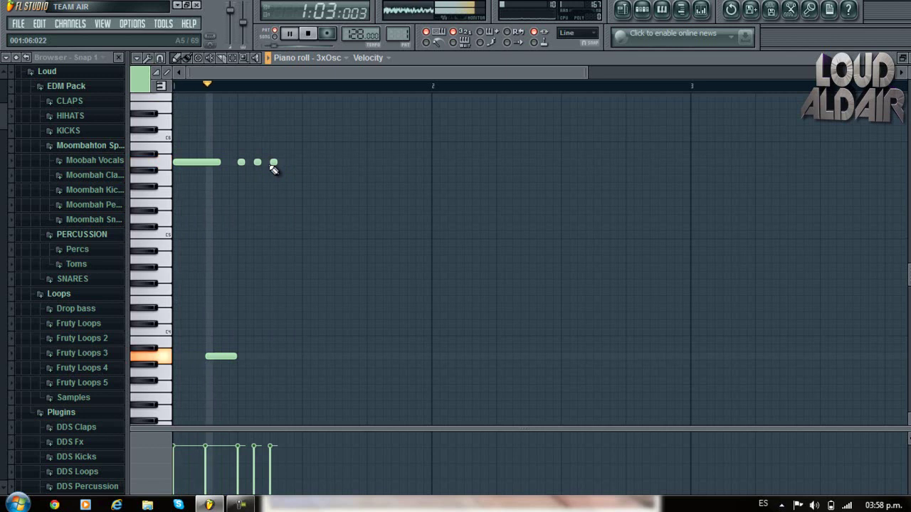
pyautogui.press('space')
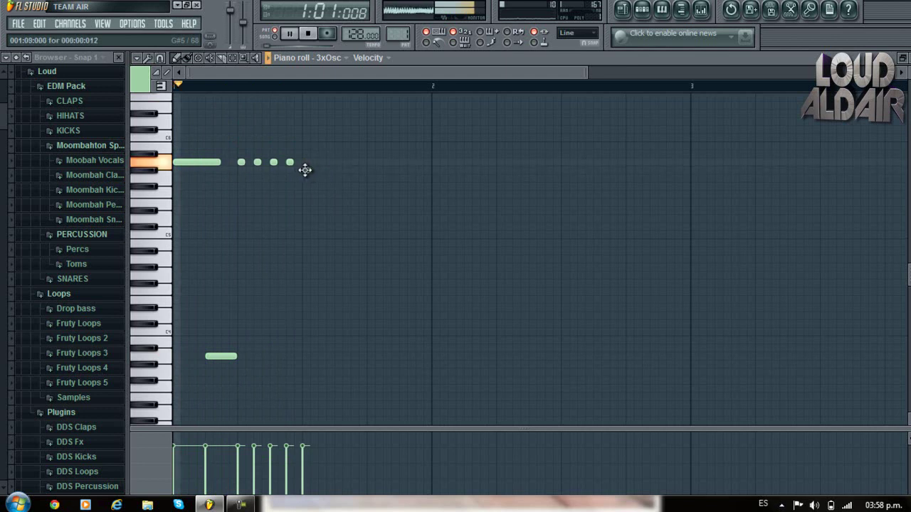
# Step: Make the G#5 note at step 9 one step long and add a half-step A5 note after it, checking by playback
pyautogui.press('space')
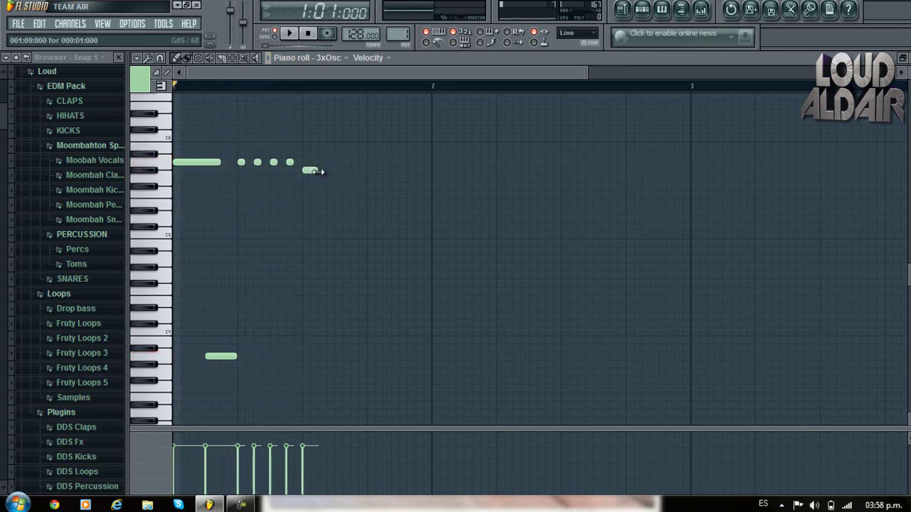
pyautogui.press('space')
pyautogui.press('space')
pyautogui.press('space')
pyautogui.press('space')
pyautogui.click(327, 162)
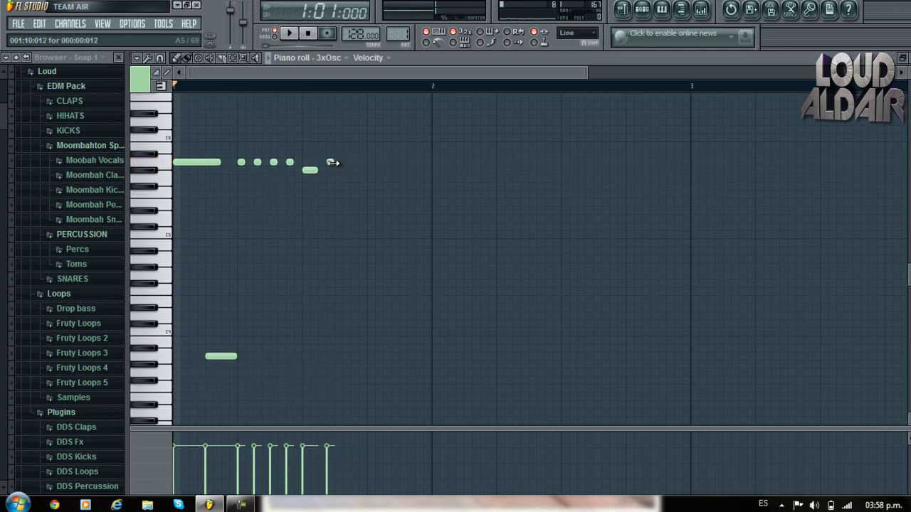
# Step: Add an A5 note at step 12, make it and the A5 note before it one step long, and check by playback
pyautogui.click(350, 163)
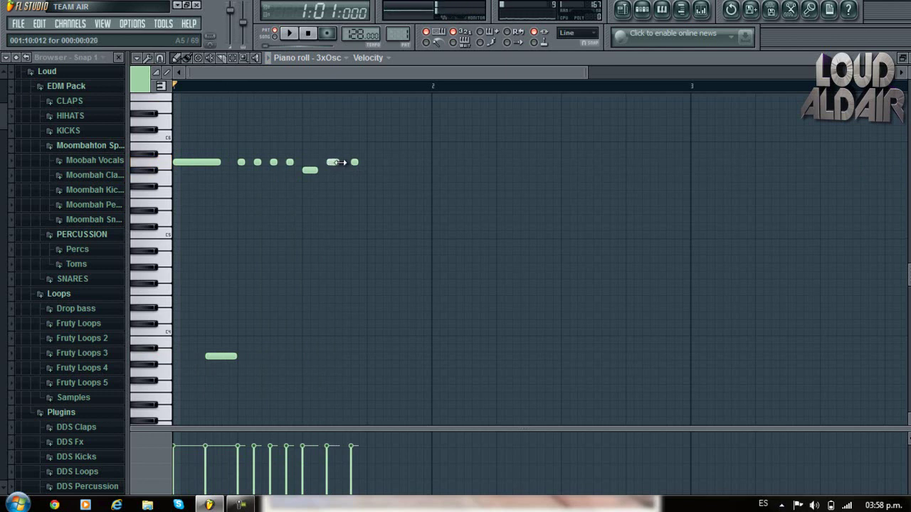
pyautogui.press('space')
pyautogui.moveTo(360, 162); pyautogui.dragTo(367, 163)
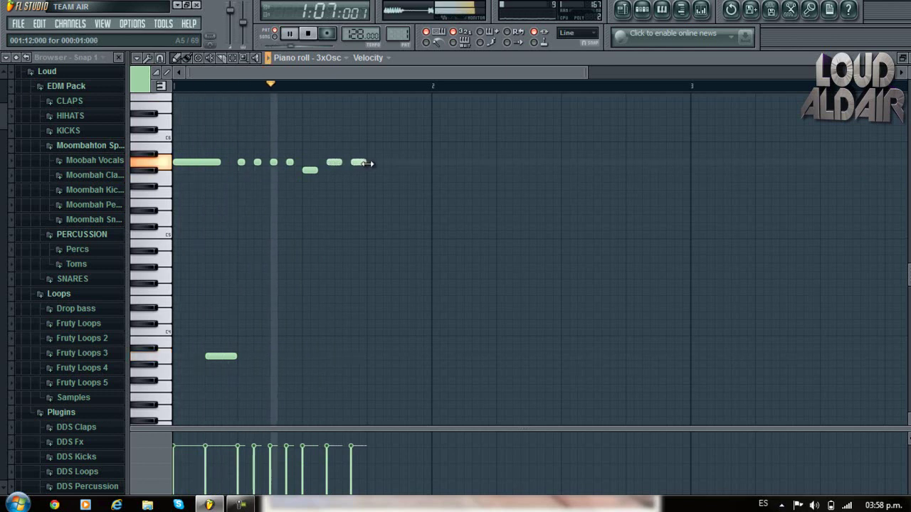
pyautogui.press('space')
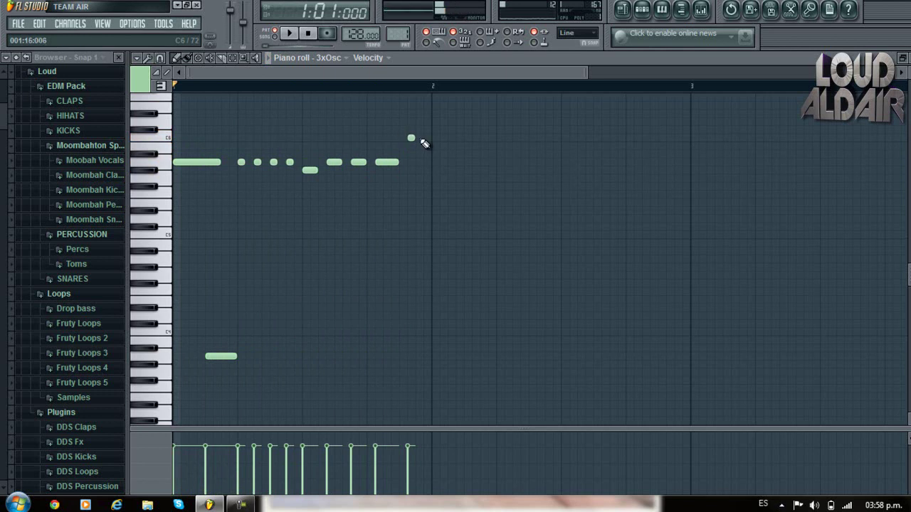
# Step: End the bar with half-step C6 notes at steps 15 and 16 and play the pattern
pyautogui.click(425, 138)
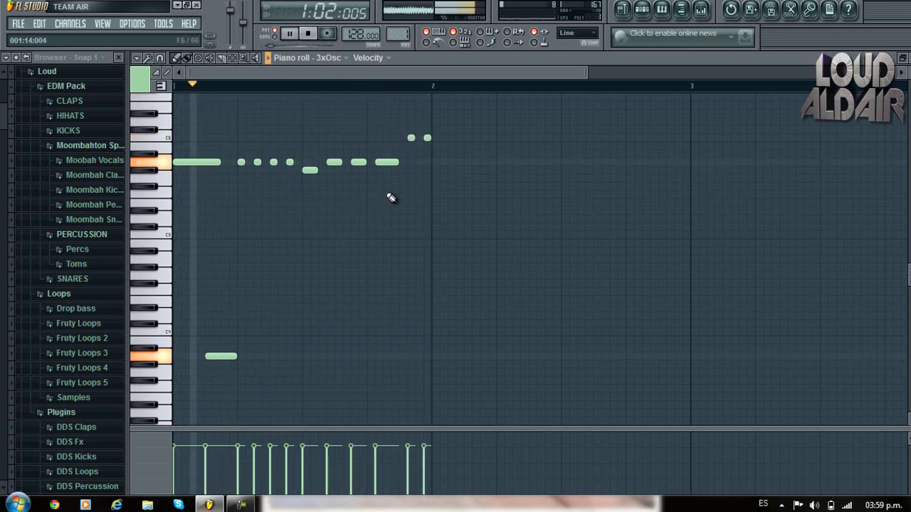
pyautogui.rightClick(411, 138)
pyautogui.press('space')
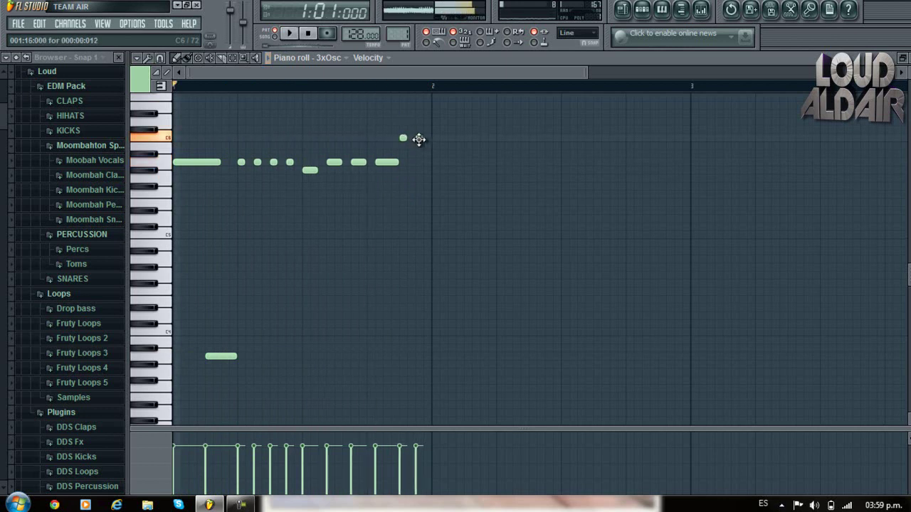
pyautogui.click(418, 138)
pyautogui.press('space')
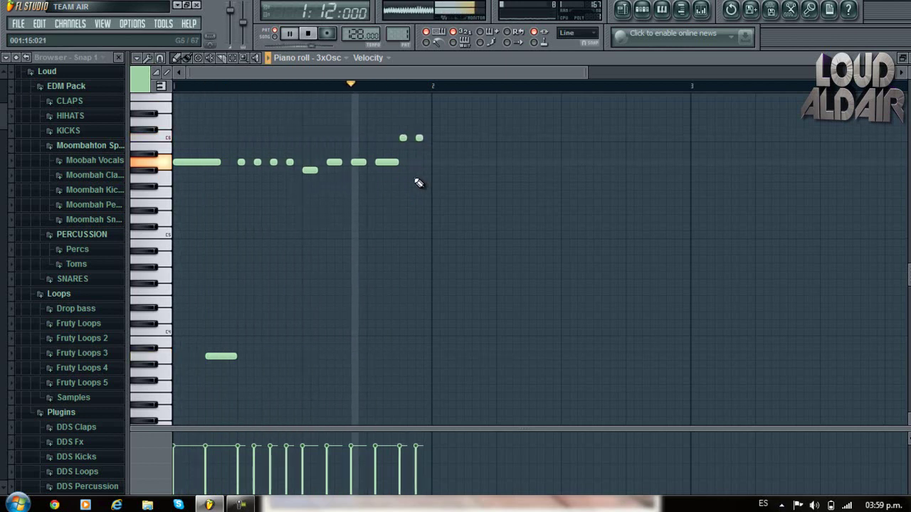
# Step: Add the VDE2 128BPM Progressive Kick sample from the browser's plugin sample folders as a new channel
pyautogui.press('Escape')
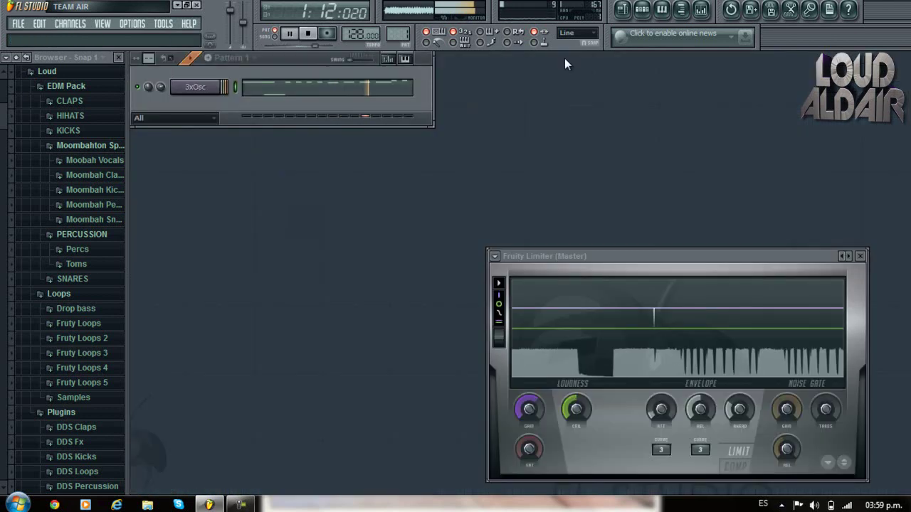
pyautogui.click(683, 13)
pyautogui.click(682, 13)
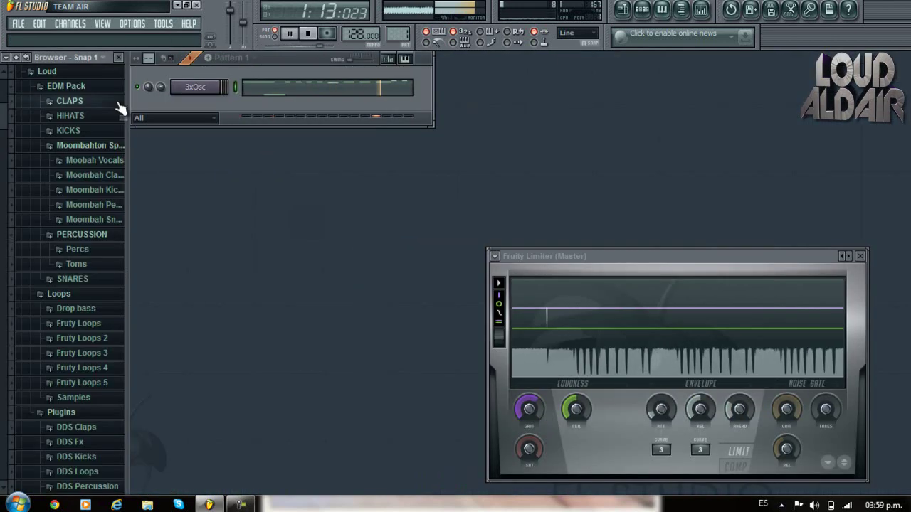
pyautogui.moveTo(2, 112); pyautogui.dragTo(7, 148)
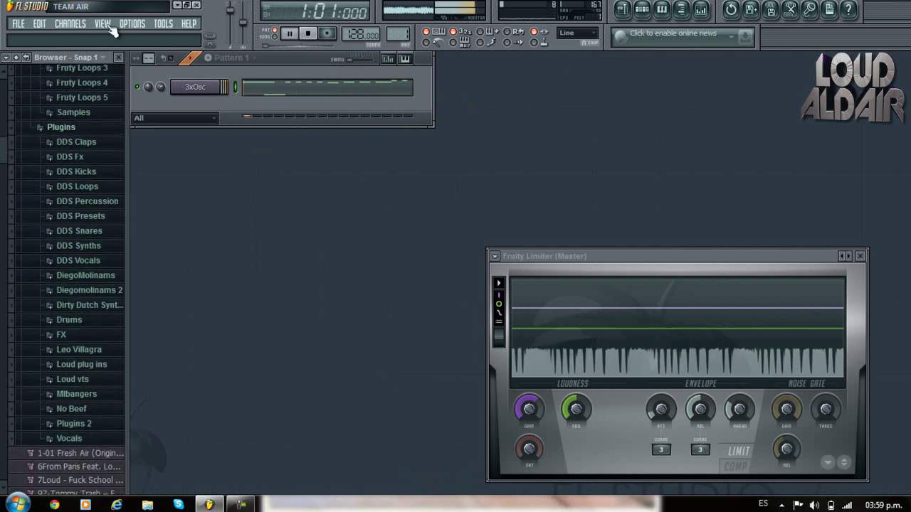
pyautogui.click(93, 276)
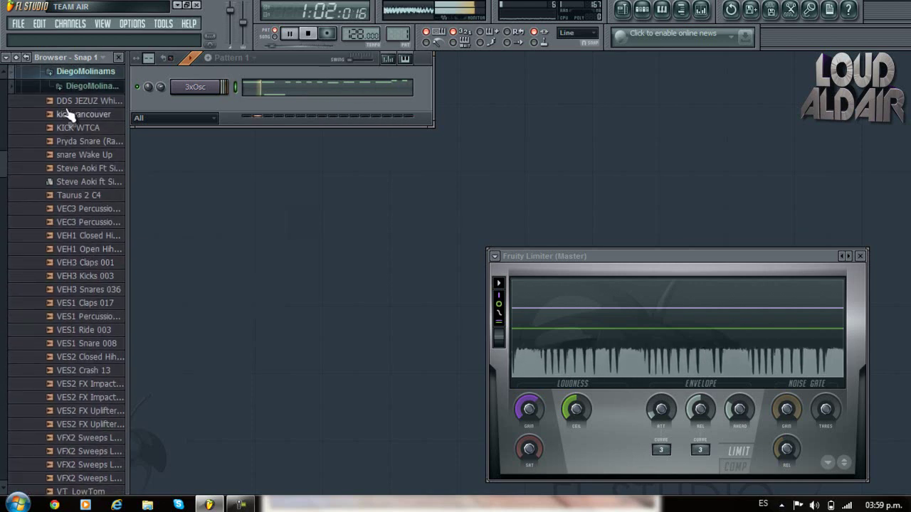
pyautogui.click(64, 85)
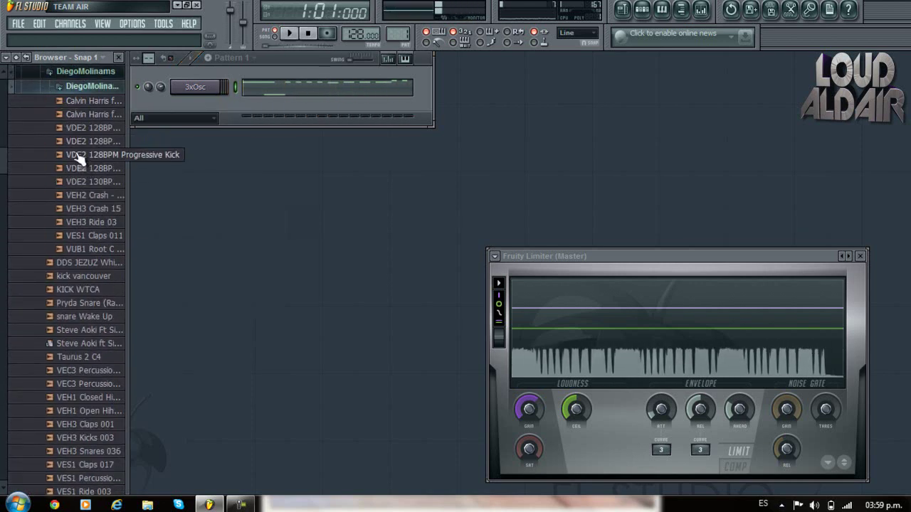
pyautogui.moveTo(78, 160); pyautogui.dragTo(125, 128)
pyautogui.moveTo(200, 111); pyautogui.dragTo(202, 113)
pyautogui.click(100, 73)
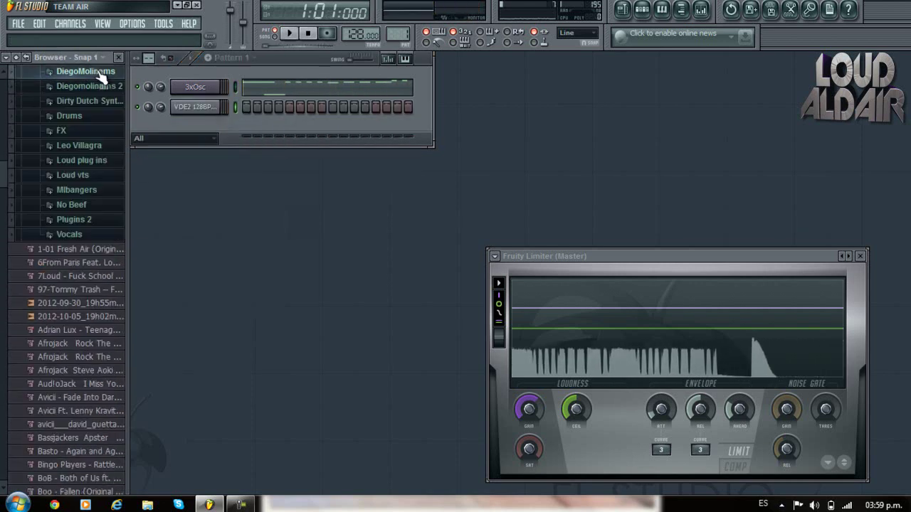
pyautogui.moveTo(3, 181); pyautogui.dragTo(2, 132)
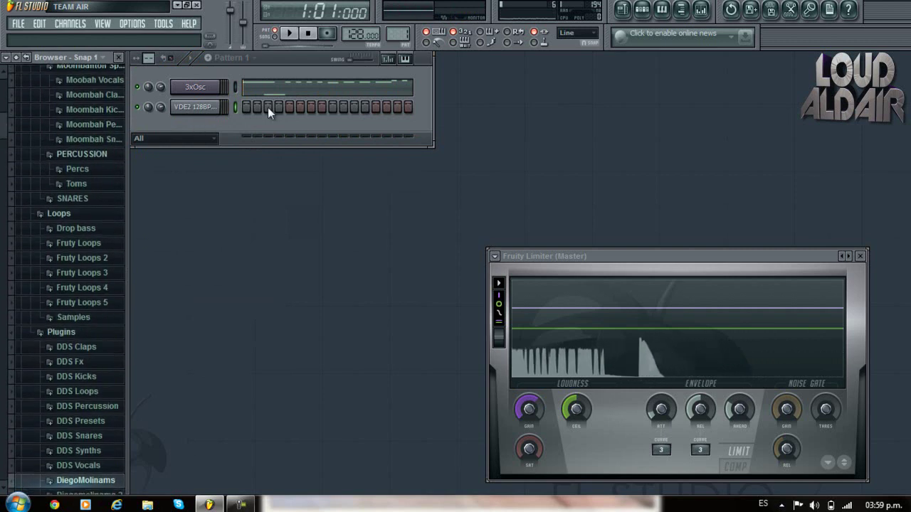
# Step: Program the kick on steps 1, 5, 9 and 13 and play the pattern
pyautogui.click(247, 107)
pyautogui.click(289, 107)
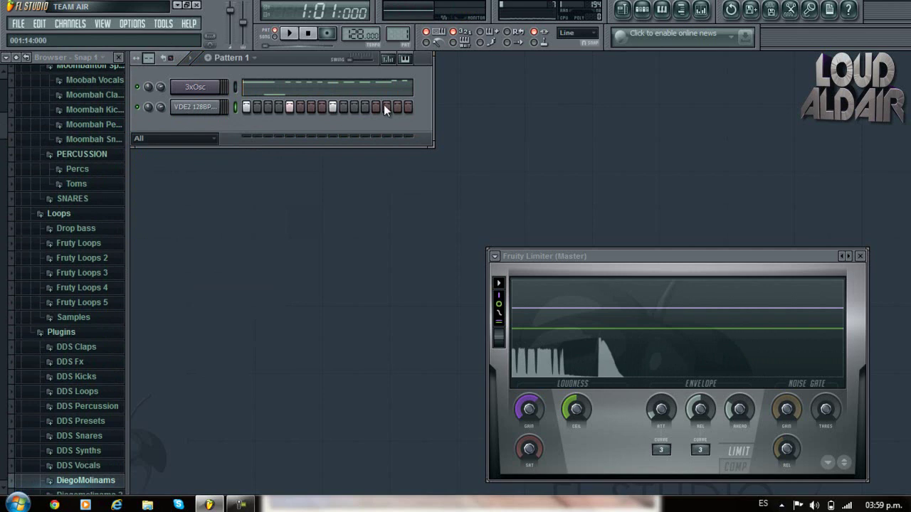
pyautogui.press('space')
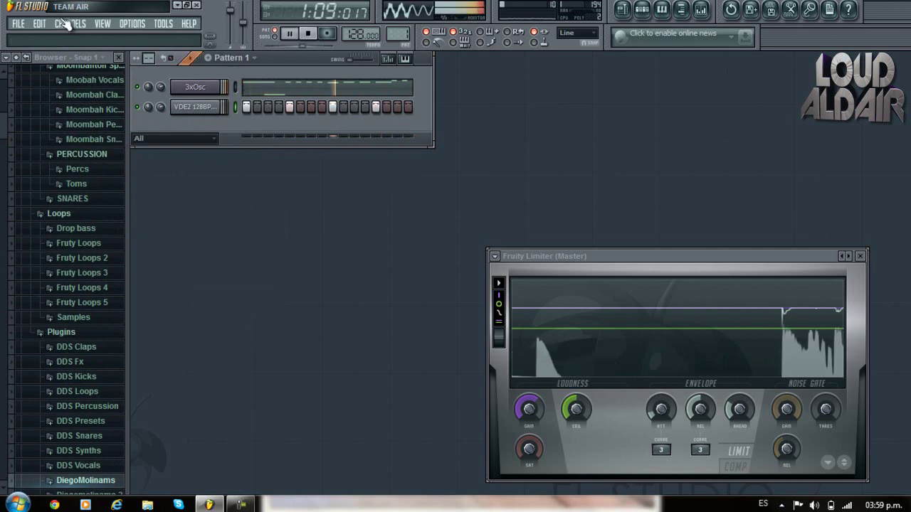
# Step: Add a Sytrus channel and load its Electric bass preset
pyautogui.click(70, 24)
pyautogui.moveTo(71, 33)
pyautogui.click(320, 98)
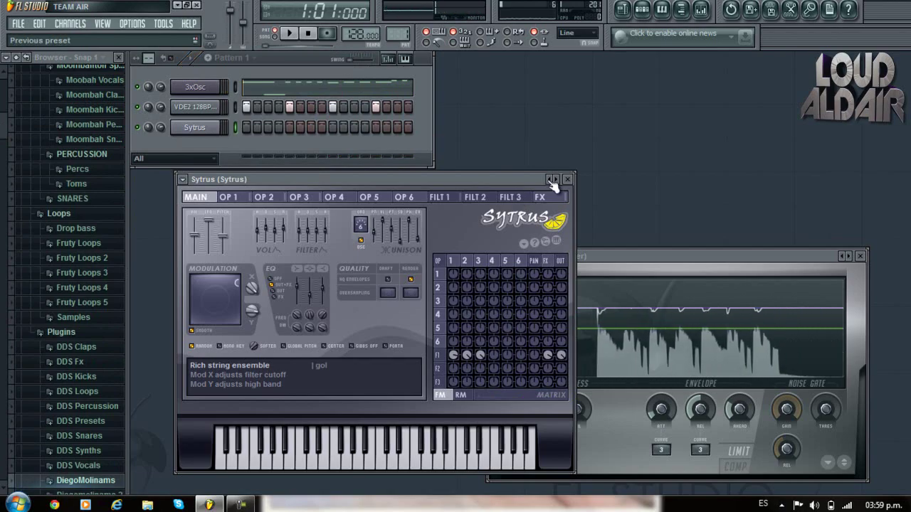
pyautogui.click(549, 179)
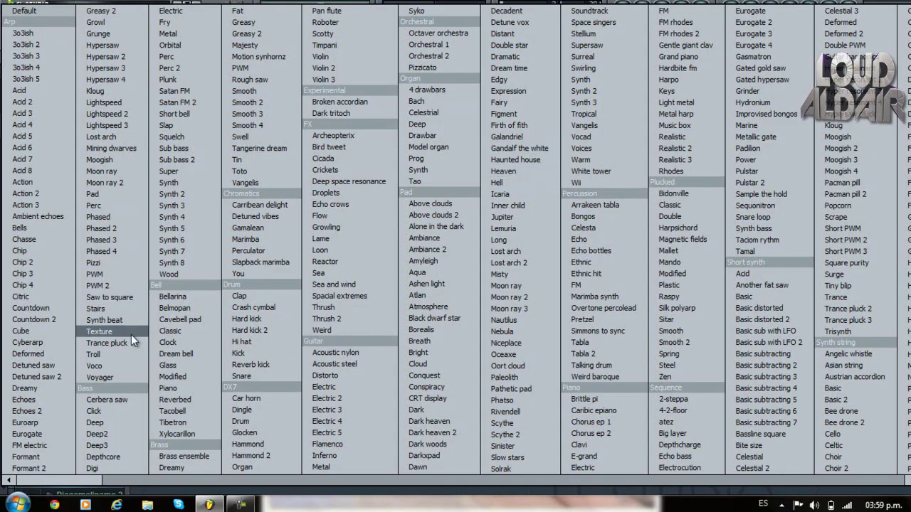
pyautogui.click(172, 12)
pyautogui.press('Escape')
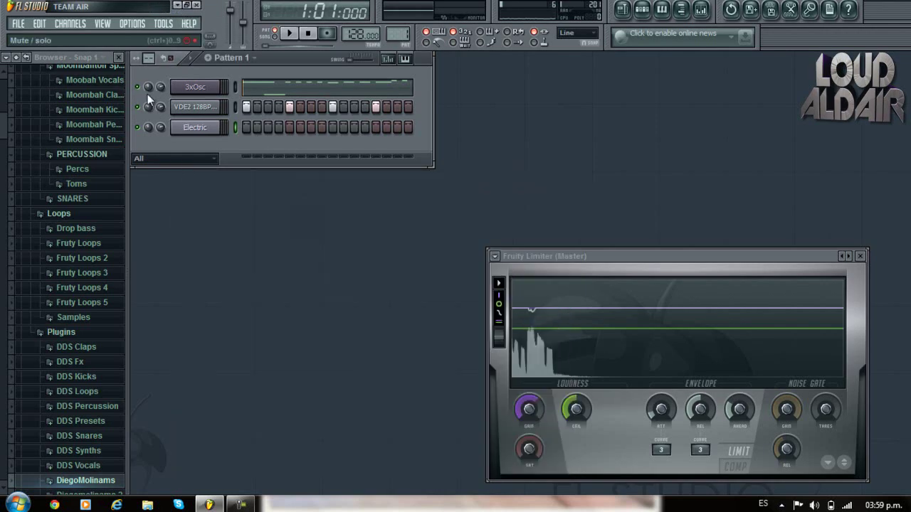
# Step: Draw a three-and-a-half-step A3 note at step 3 in the Electric channel's piano roll
pyautogui.press('space')
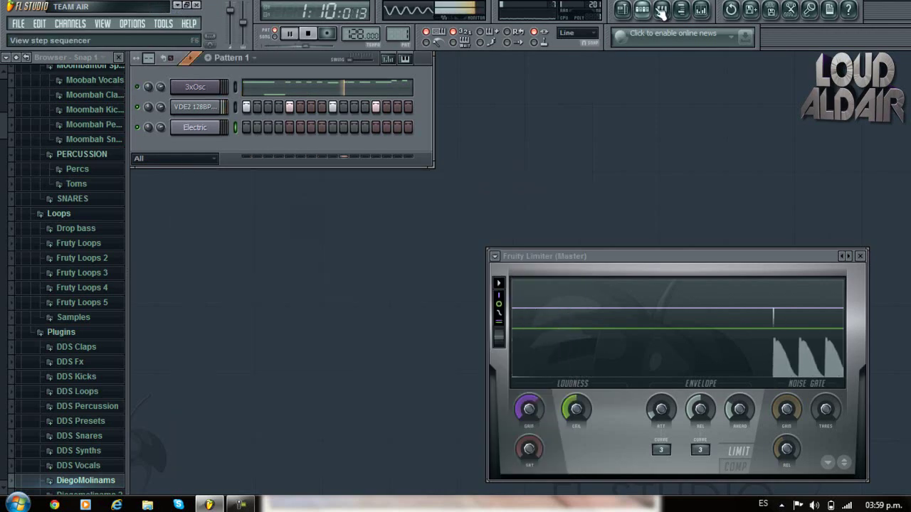
pyautogui.press('F7')
pyautogui.press('space')
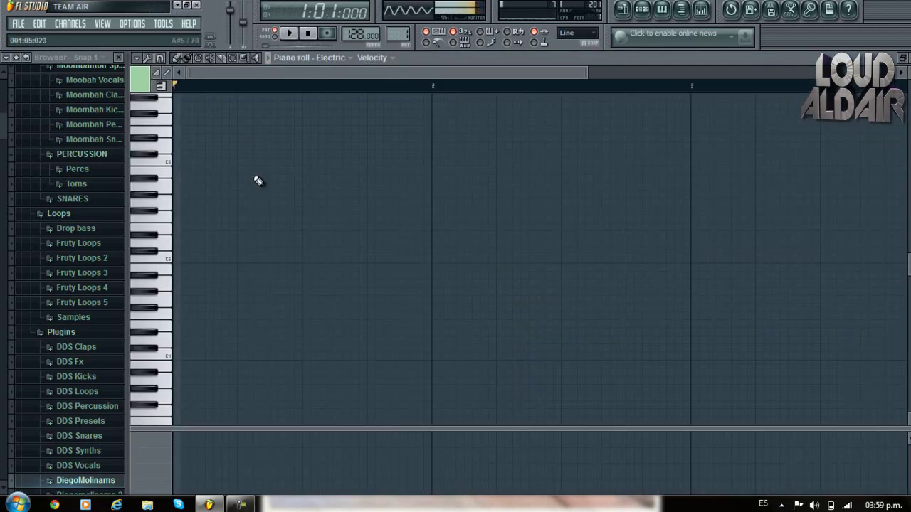
pyautogui.click(161, 58)
pyautogui.click(173, 101)
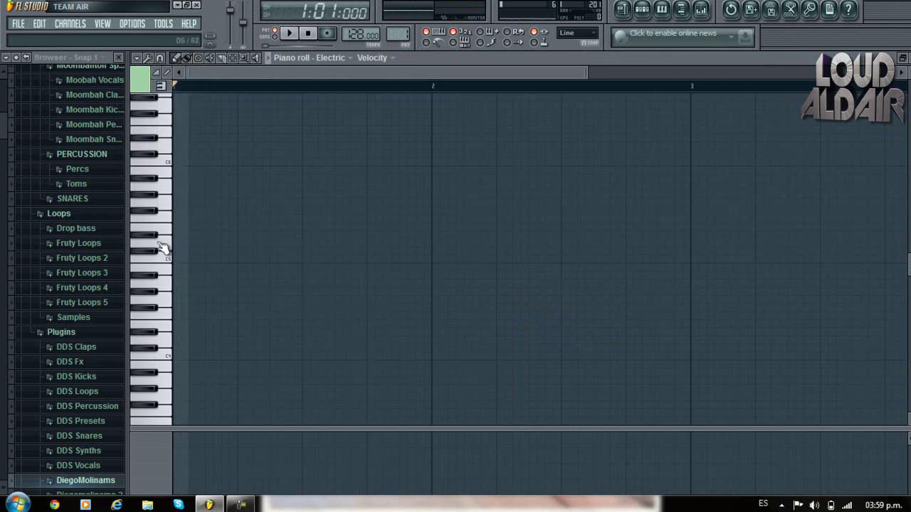
pyautogui.scroll(-4, 162, 380)
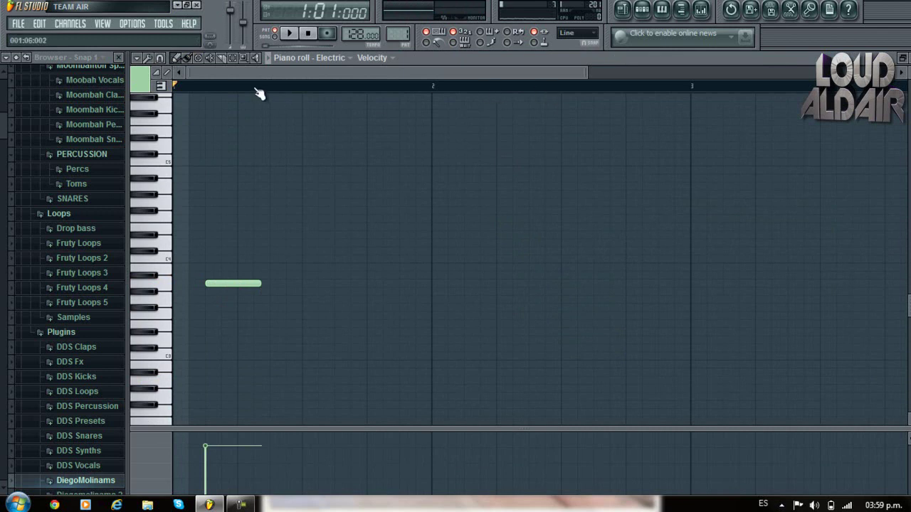
# Step: Shorten the A3 note to three steps using a 1/6-step snap and return the snap to Main
pyautogui.click(160, 58)
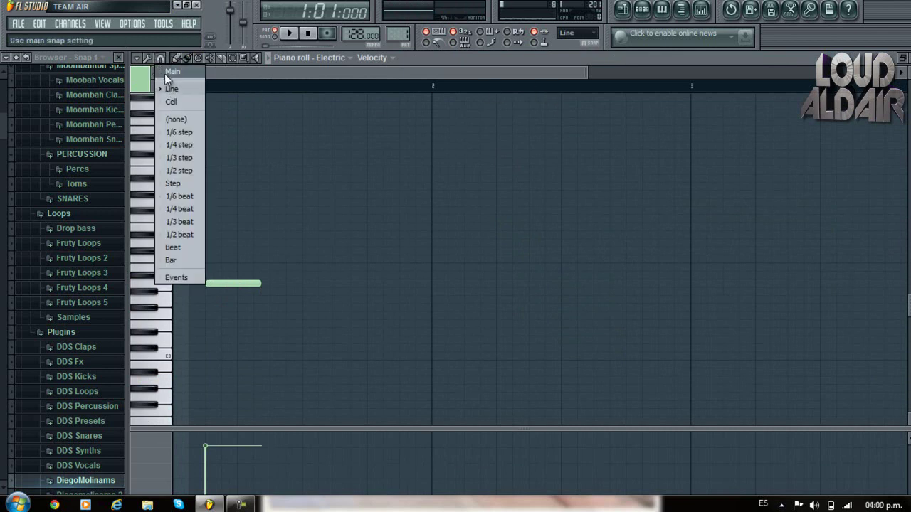
pyautogui.click(166, 74)
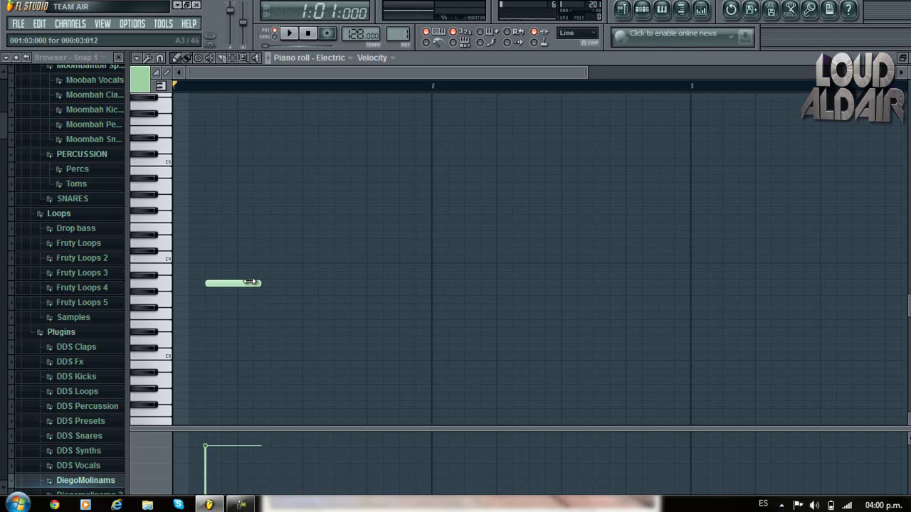
pyautogui.click(161, 60)
pyautogui.click(165, 74)
pyautogui.click(162, 59)
pyautogui.click(182, 134)
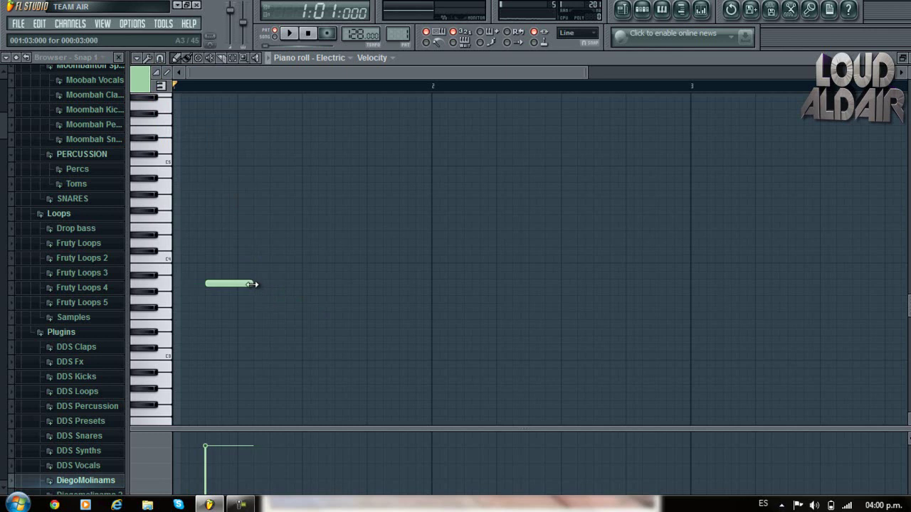
pyautogui.click(160, 60)
pyautogui.click(168, 74)
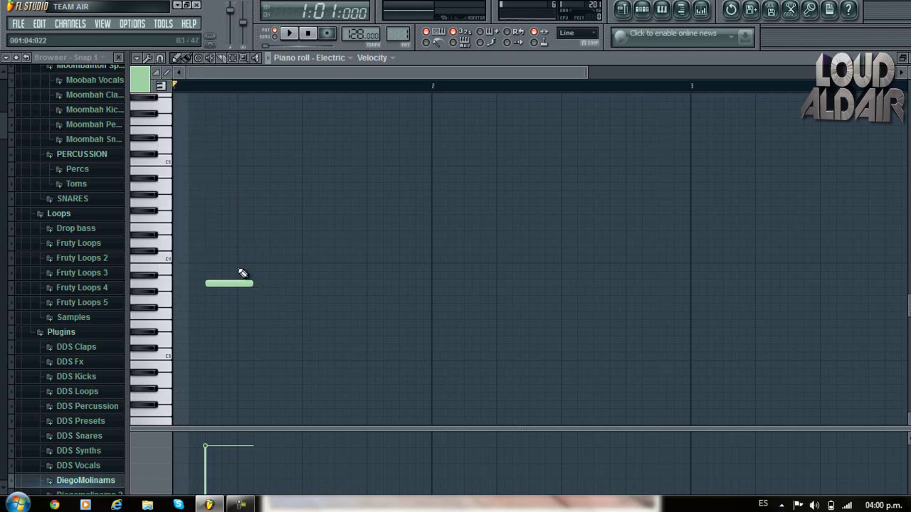
# Step: Add three-step A3 notes at steps 7 and 11 and a two-step A3 note at step 15
pyautogui.click(276, 285)
pyautogui.click(335, 284)
pyautogui.click(402, 284)
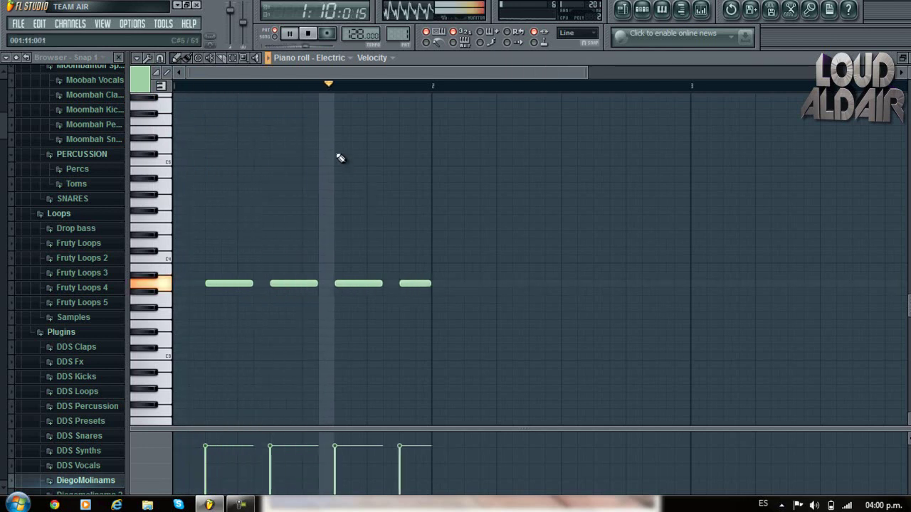
# Step: Move all four bass notes down one octave to A2 and play the pattern
pyautogui.moveTo(449, 325); pyautogui.dragTo(228, 209)
pyautogui.press('space')
pyautogui.moveTo(234, 284); pyautogui.dragTo(236, 378)
pyautogui.press('space')
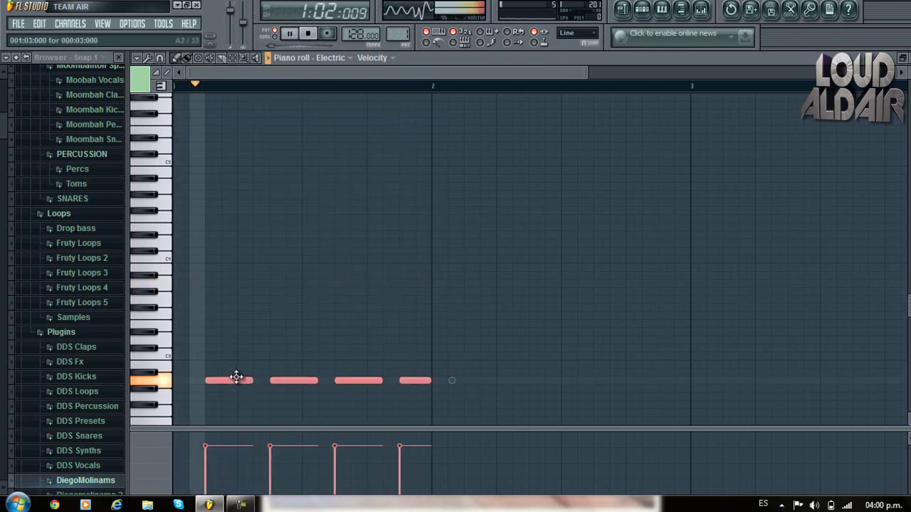
# Step: Audition neighbouring Sytrus bass presets such as Click, Deep2 and Depthcore during playback and return to Electric
pyautogui.press('F7')
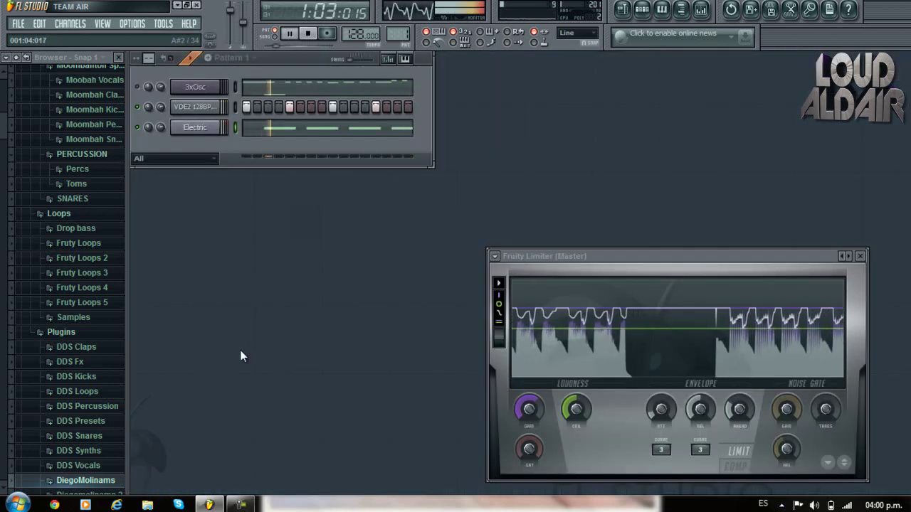
pyautogui.click(189, 131)
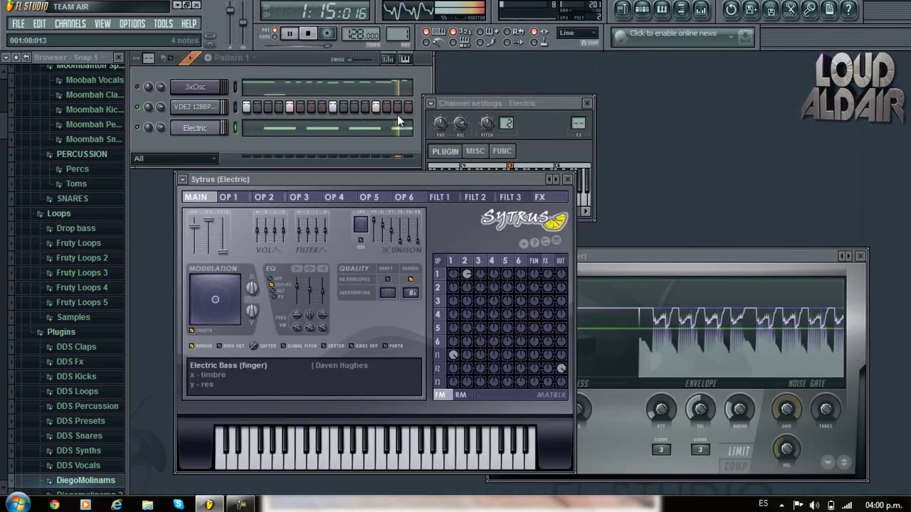
pyautogui.click(552, 179)
pyautogui.click(553, 179)
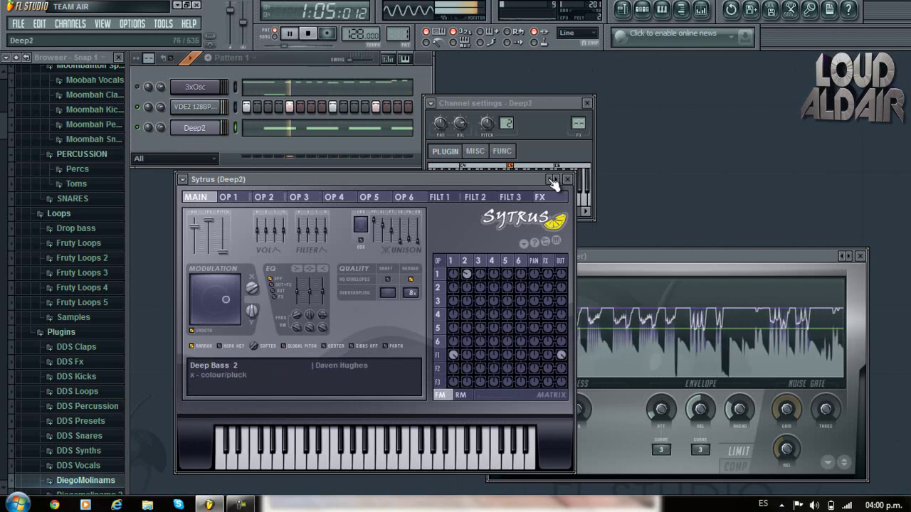
pyautogui.click(552, 180)
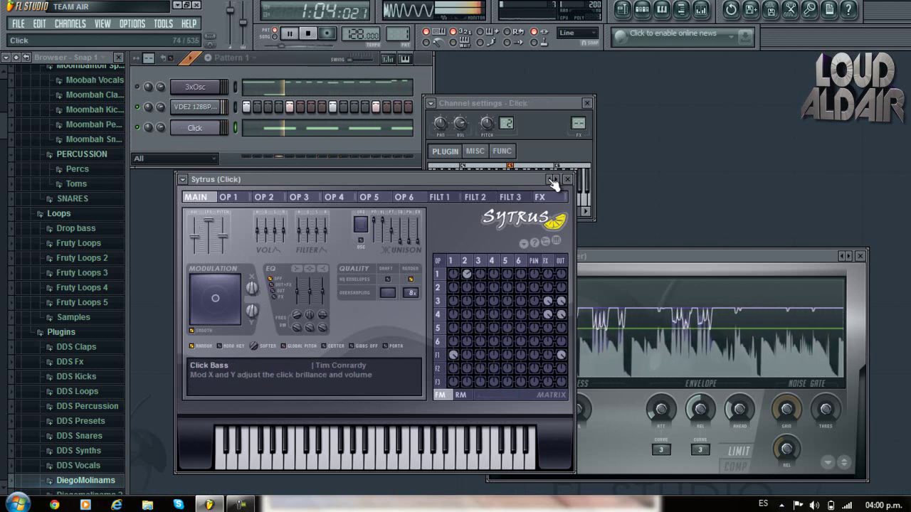
pyautogui.click(558, 179)
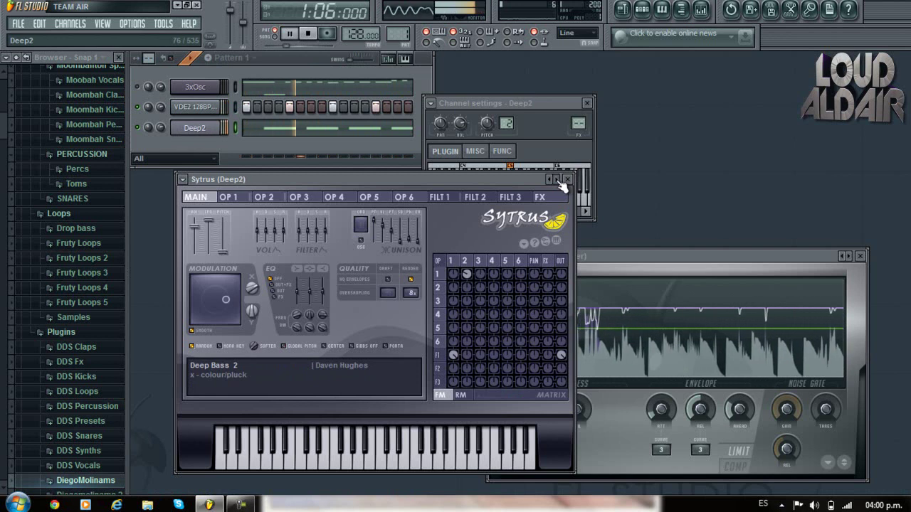
pyautogui.click(558, 179)
pyautogui.click(558, 179)
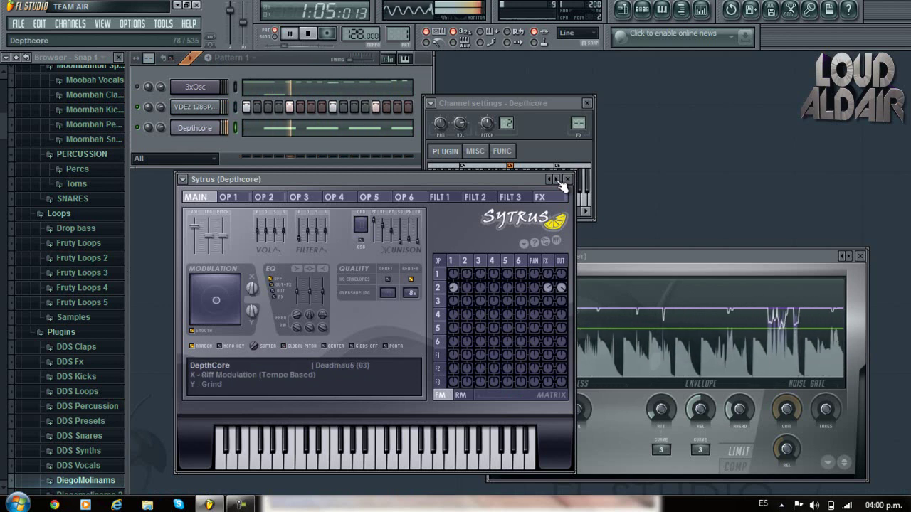
pyautogui.click(559, 179)
pyautogui.click(559, 179)
pyautogui.click(552, 179)
pyautogui.click(558, 180)
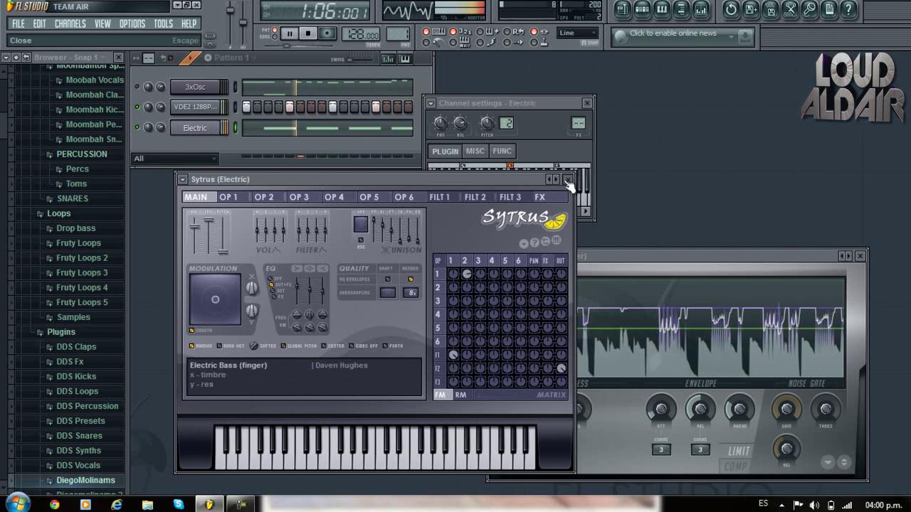
# Step: Close the Sytrus window and link the Electric bass channel to mixer track Insert 2
pyautogui.click(565, 180)
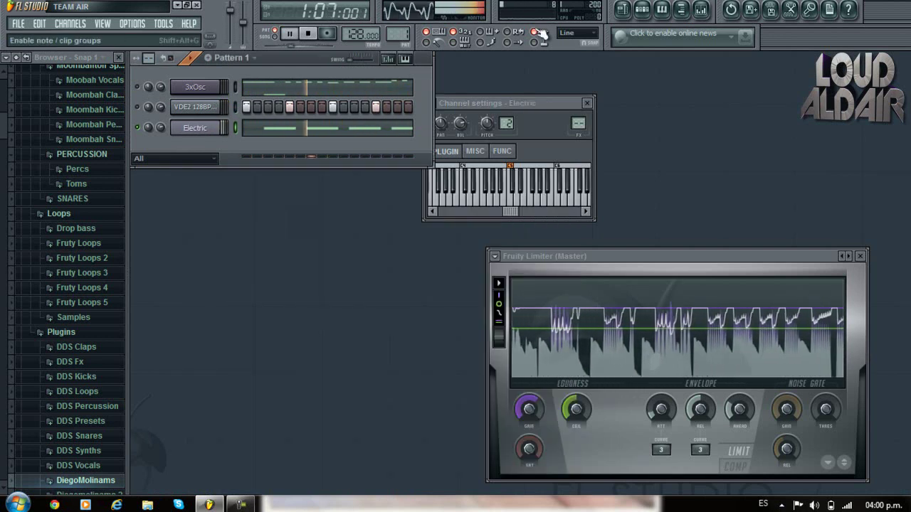
pyautogui.press('F9')
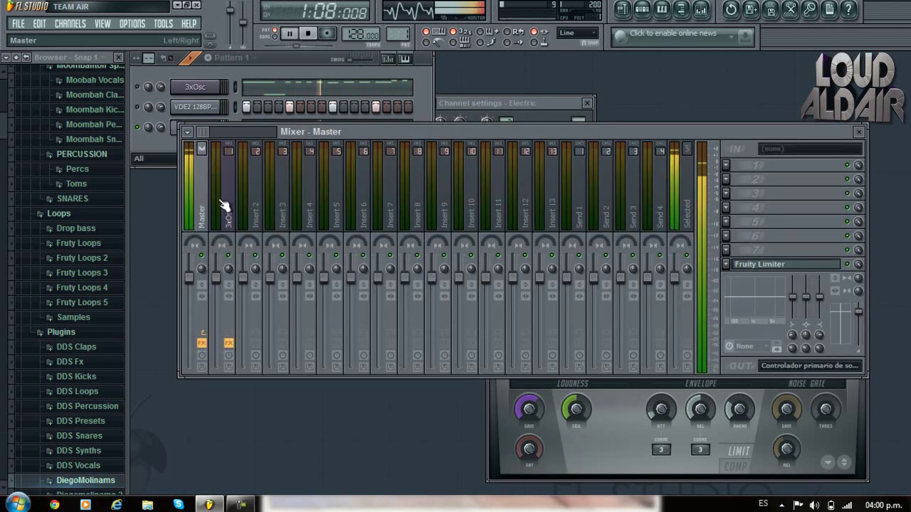
pyautogui.click(254, 203)
pyautogui.rightClick(254, 199)
pyautogui.moveTo(390, 190)
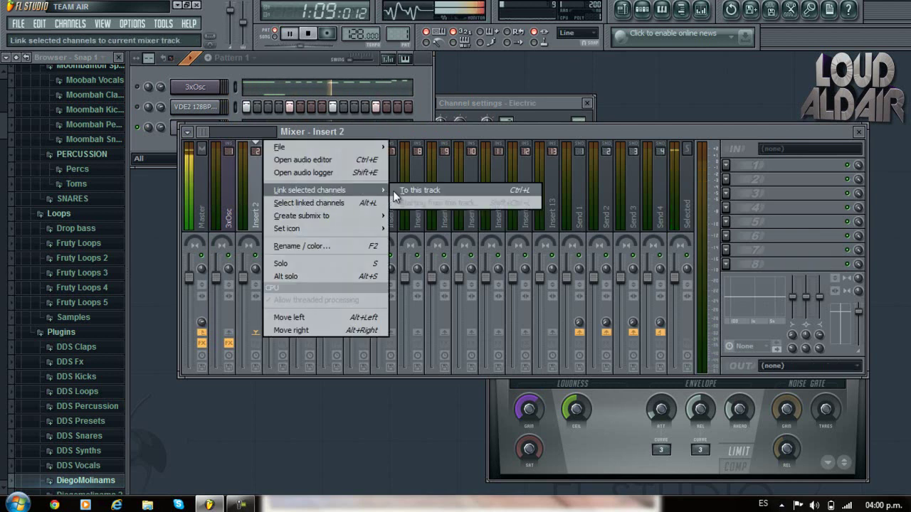
pyautogui.click(538, 190)
# Step: Add Fruity Parametric EQ 2 to the Electric track's first effect slot, raise band 1 slightly and cut bands 3 to 7 to -18 dB
pyautogui.click(747, 164)
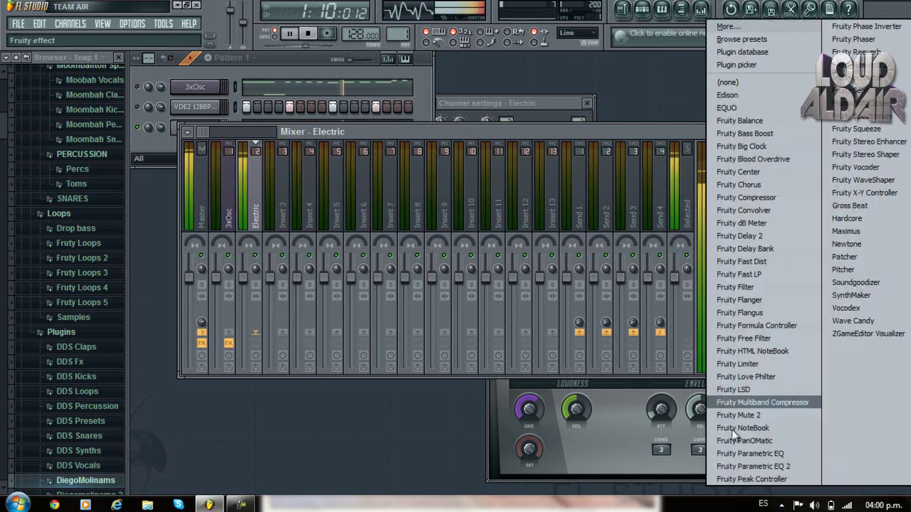
pyautogui.click(737, 464)
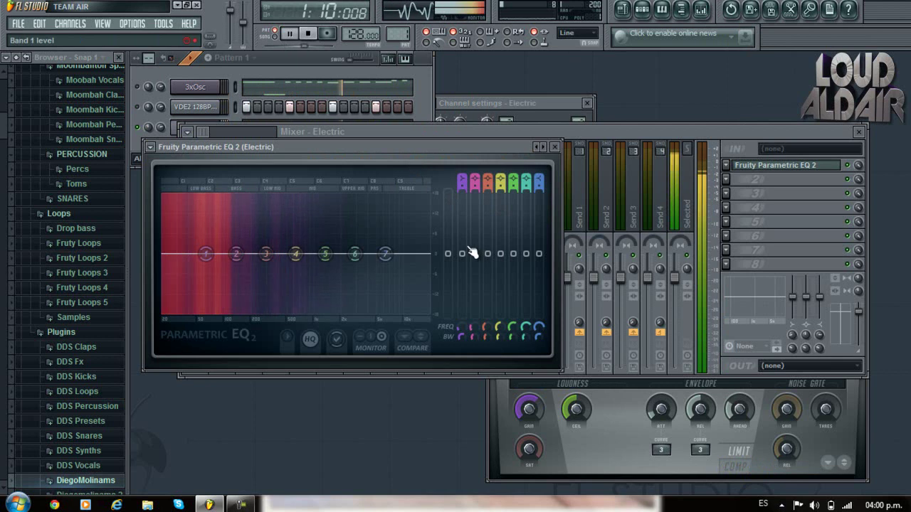
pyautogui.moveTo(487, 254); pyautogui.dragTo(497, 311)
pyautogui.moveTo(500, 254); pyautogui.dragTo(500, 314)
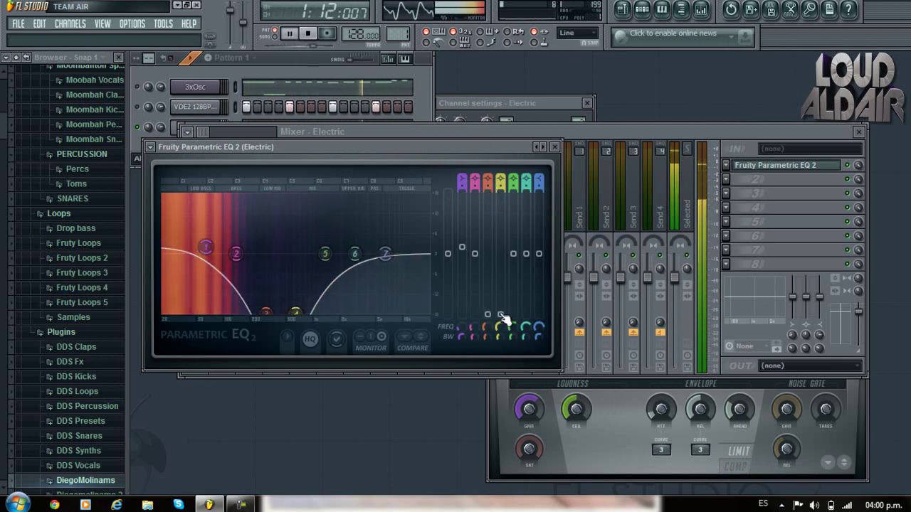
pyautogui.moveTo(513, 254); pyautogui.dragTo(525, 459)
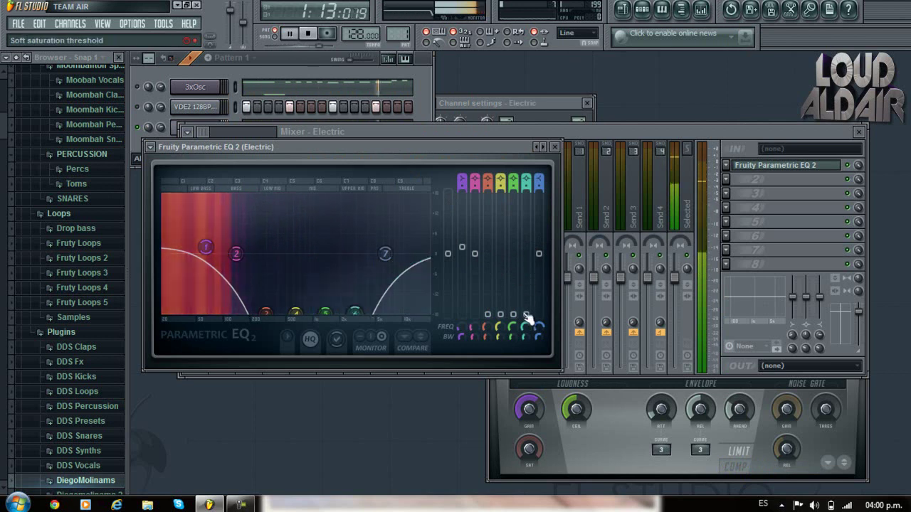
pyautogui.moveTo(538, 254); pyautogui.dragTo(545, 315)
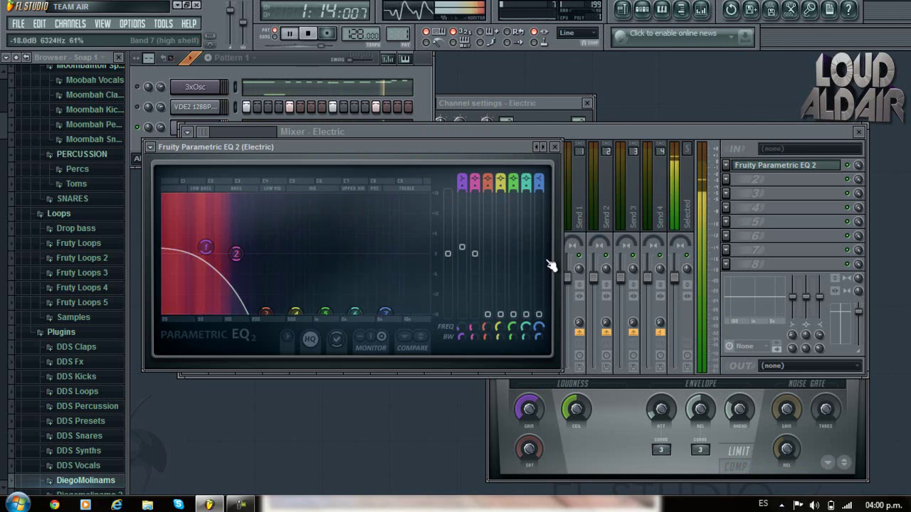
pyautogui.click(554, 146)
# Step: Add Fruity Parametric EQ to the Electric track's second slot, raise band 1 slightly and pull bands 3 to 7 fully down
pyautogui.click(726, 179)
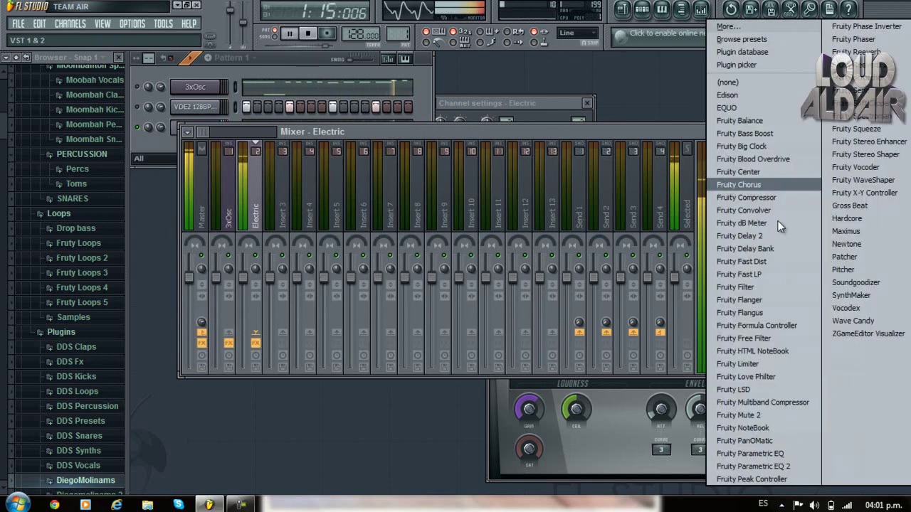
pyautogui.click(748, 454)
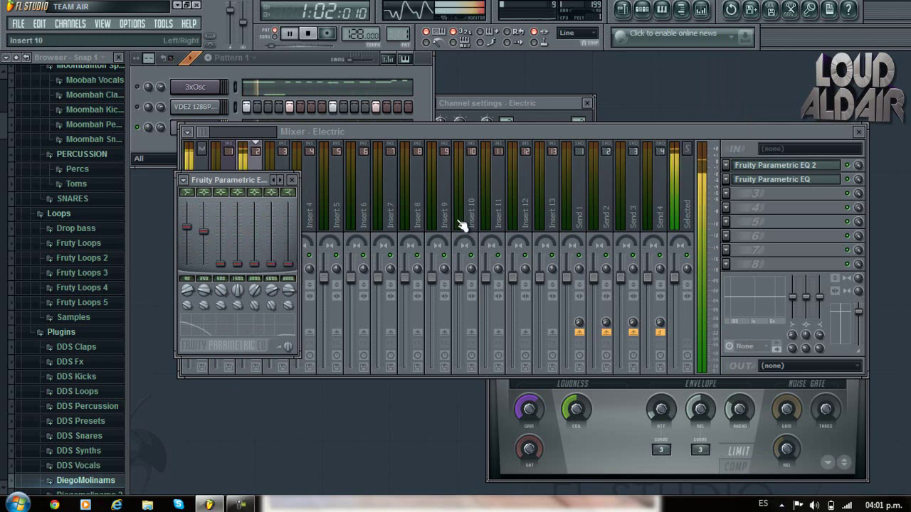
# Step: Add Fruity Compressor to the Electric track's third effect slot and raise its gain slightly
pyautogui.click(727, 192)
pyautogui.click(729, 194)
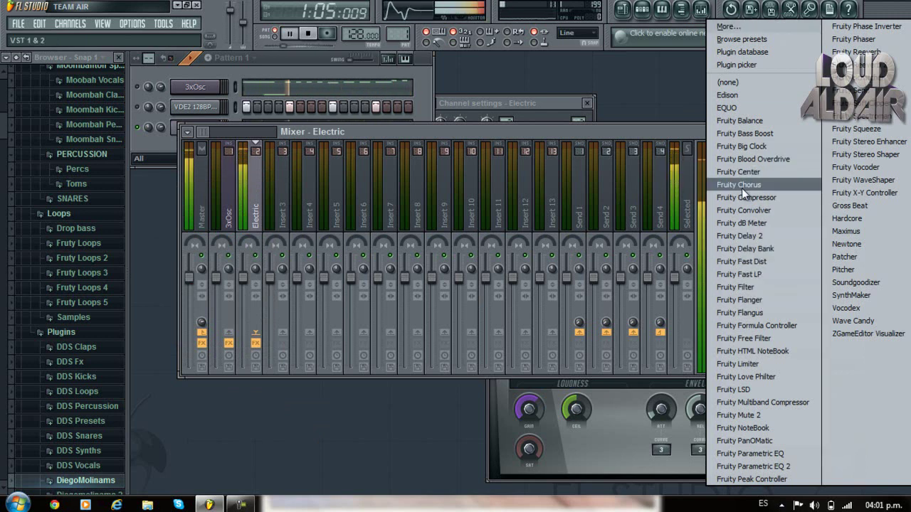
pyautogui.click(742, 197)
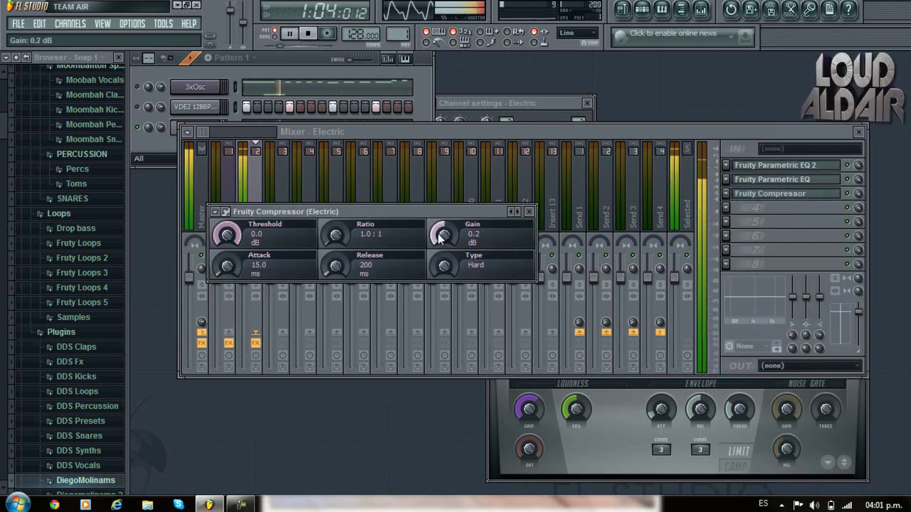
pyautogui.click(852, 186)
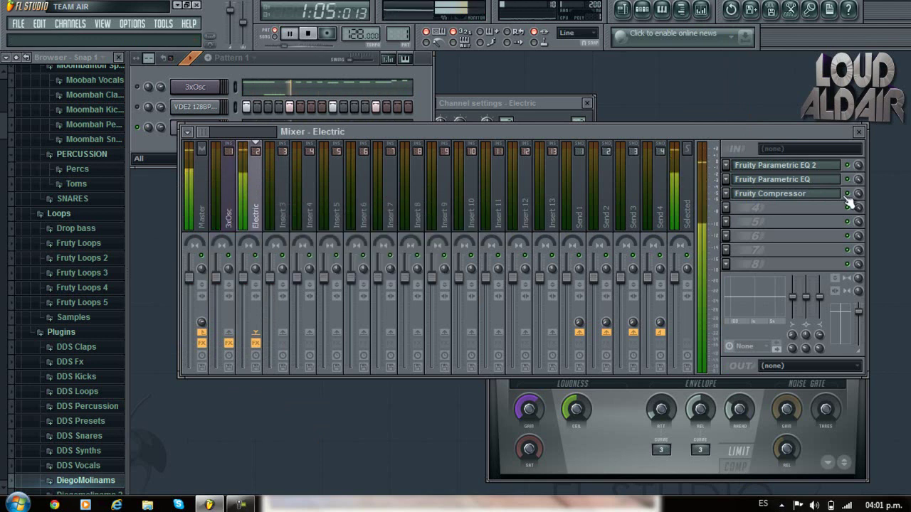
# Step: Stop playback, select and solo the VDE2 128BPM Progressive Kick channel, and play it alone
pyautogui.press('space')
pyautogui.press('F9')
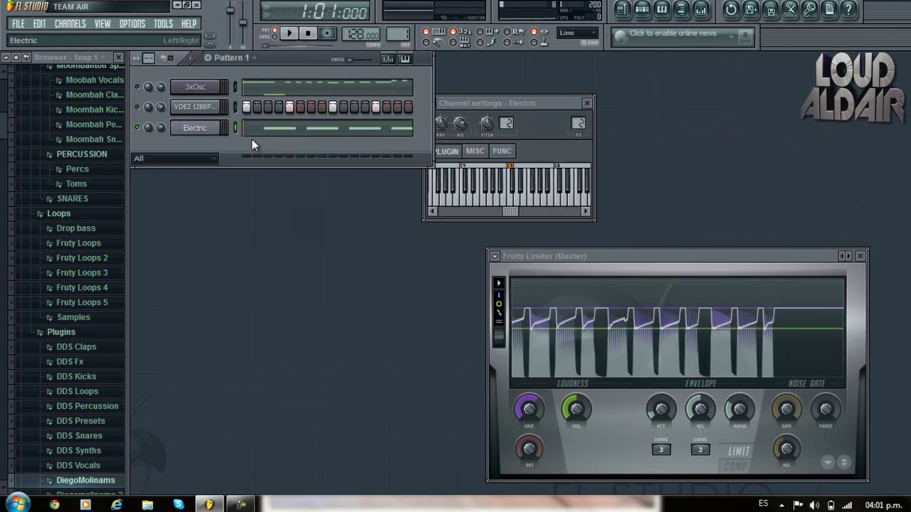
pyautogui.click(194, 108)
pyautogui.click(144, 120)
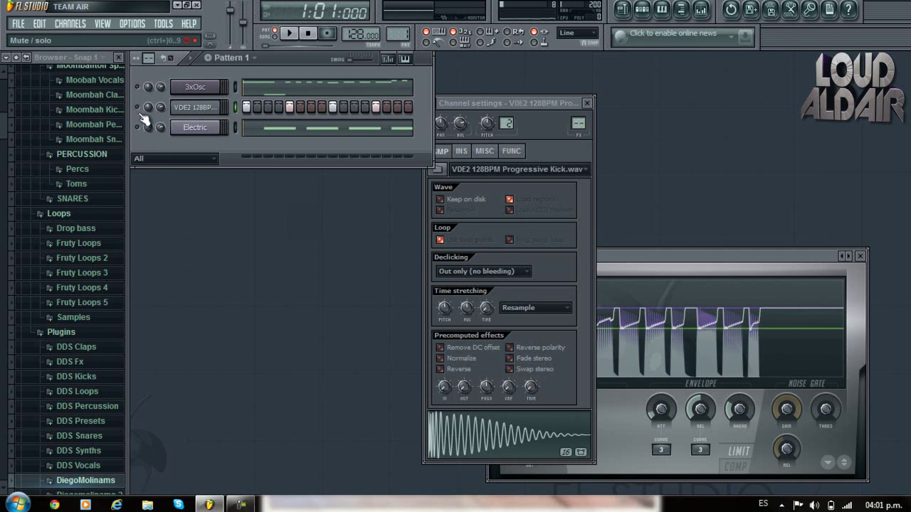
pyautogui.click(190, 111)
pyautogui.press('space')
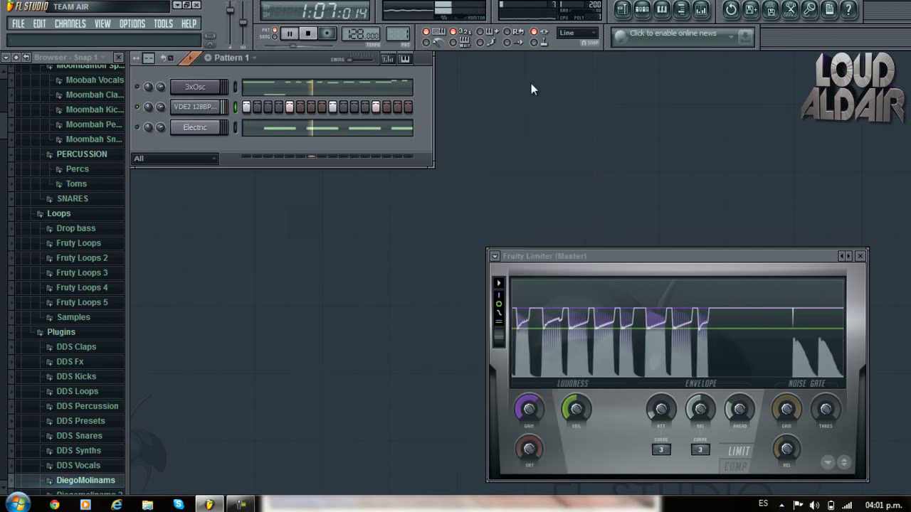
# Step: Link the kick channel to mixer track Insert 3
pyautogui.click(700, 9)
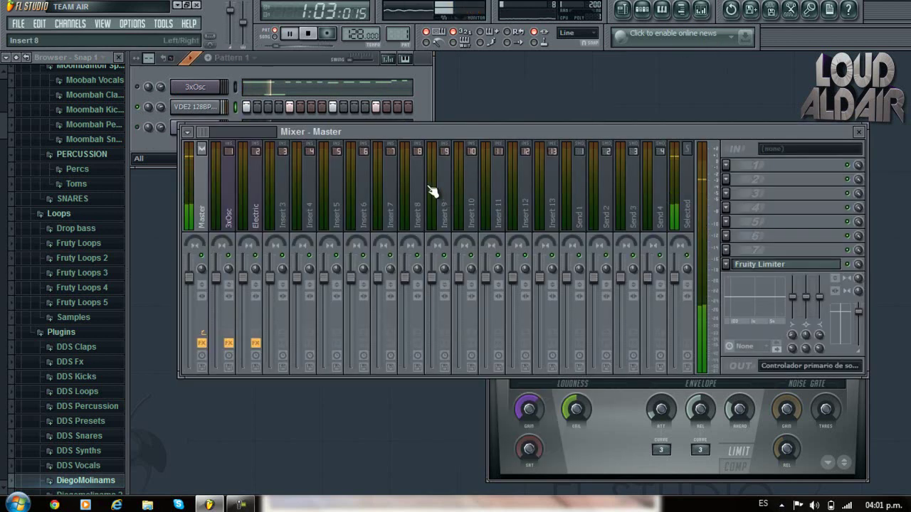
pyautogui.rightClick(278, 184)
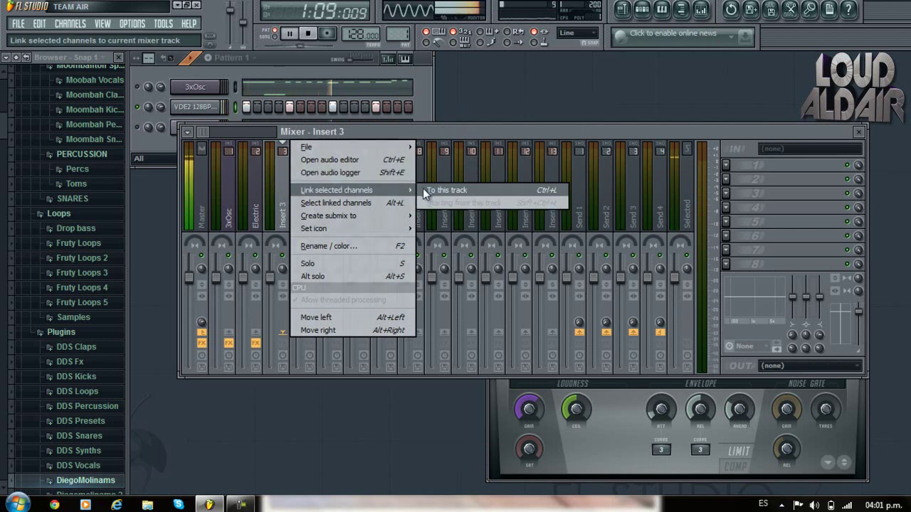
pyautogui.click(426, 190)
# Step: Add Fruity Compressor to the kick track with ratio 0.4:1, gain 3.5 dB and release 1 ms
pyautogui.click(719, 178)
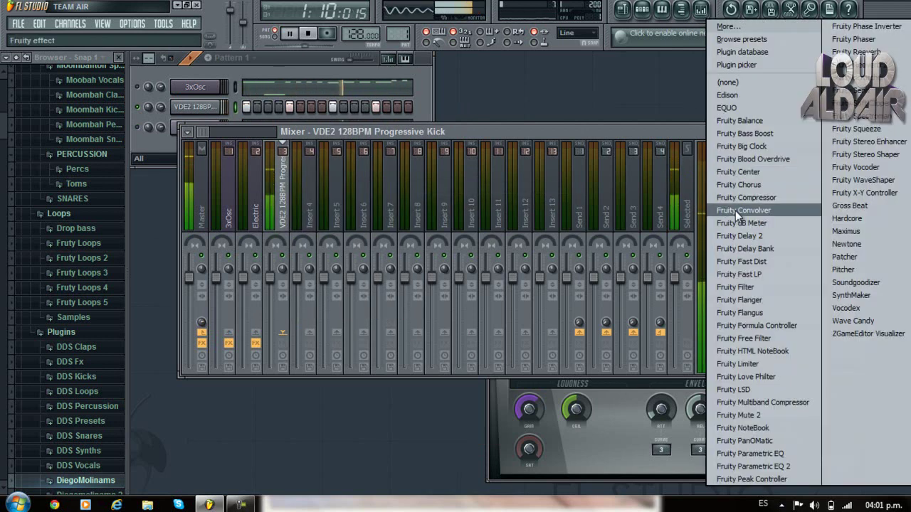
pyautogui.click(722, 199)
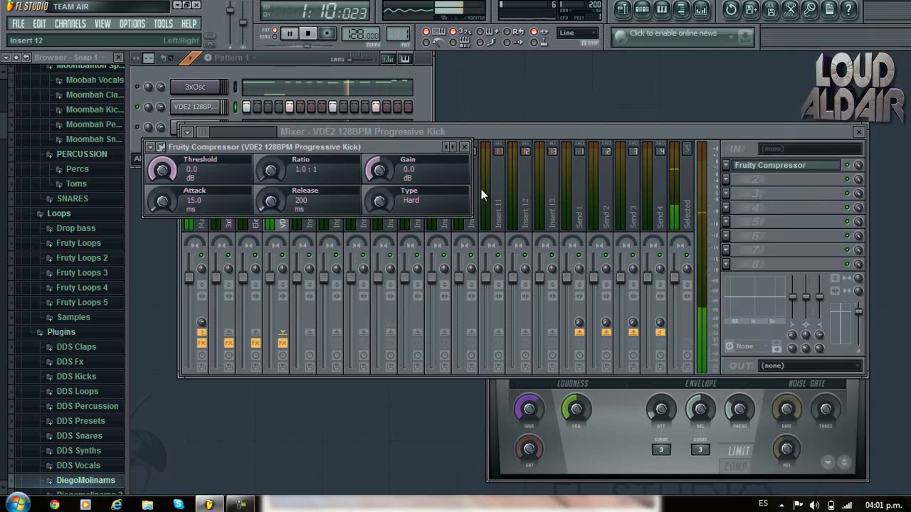
pyautogui.moveTo(367, 162); pyautogui.dragTo(367, 160)
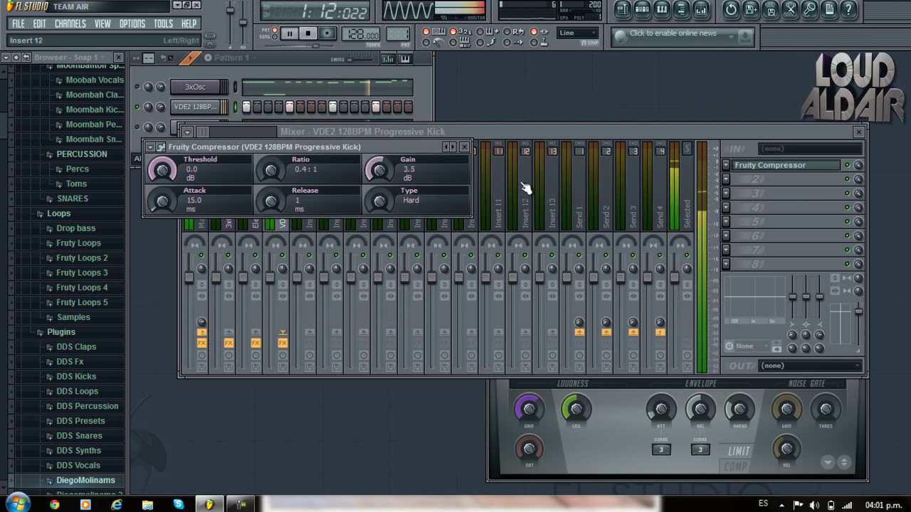
pyautogui.click(464, 148)
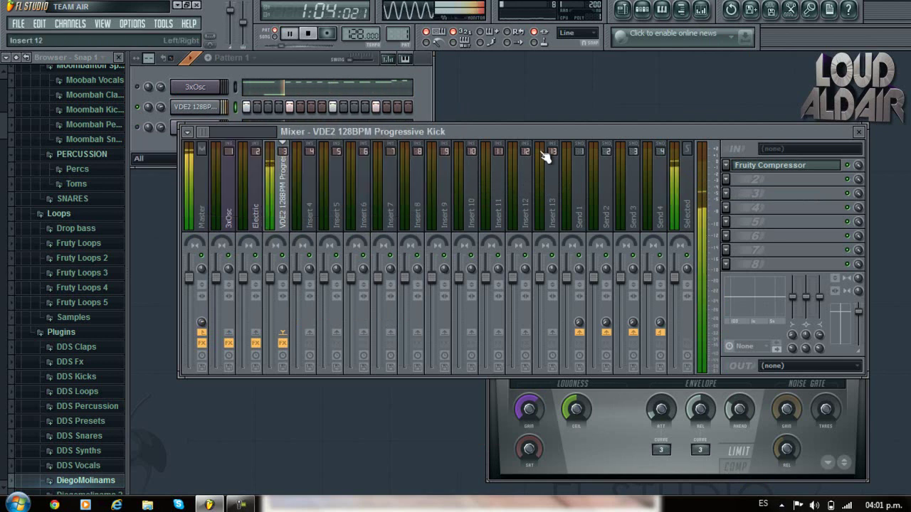
# Step: Add Fruity Parametric EQ to the kick track's second slot, lower band 2 slightly and raise band 5 slightly
pyautogui.click(725, 165)
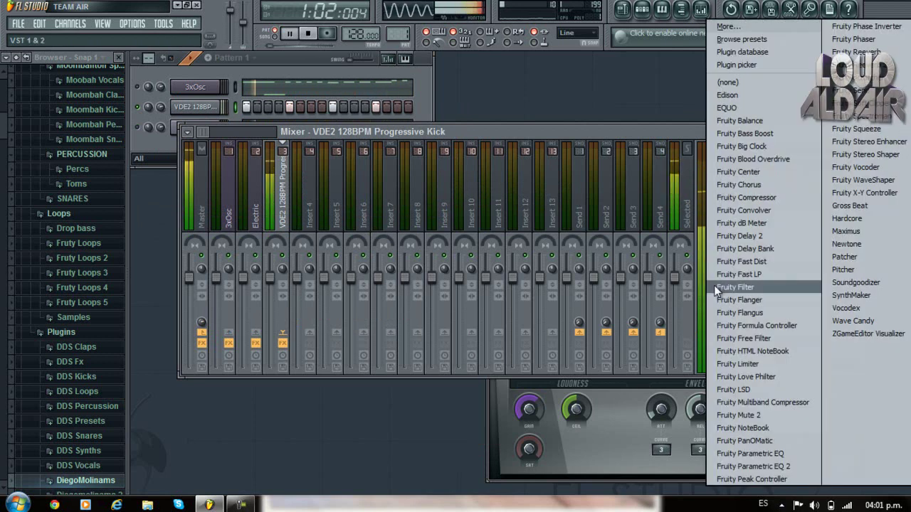
pyautogui.click(727, 453)
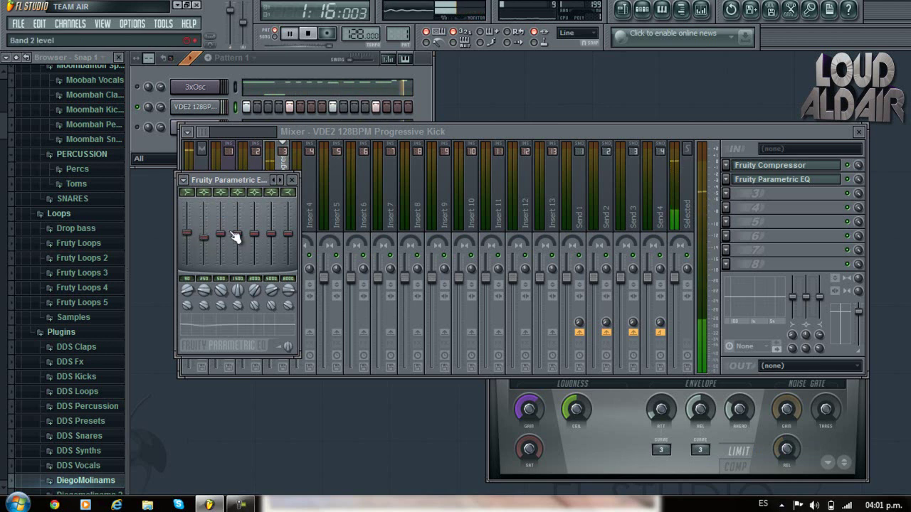
pyautogui.moveTo(254, 238); pyautogui.dragTo(251, 228)
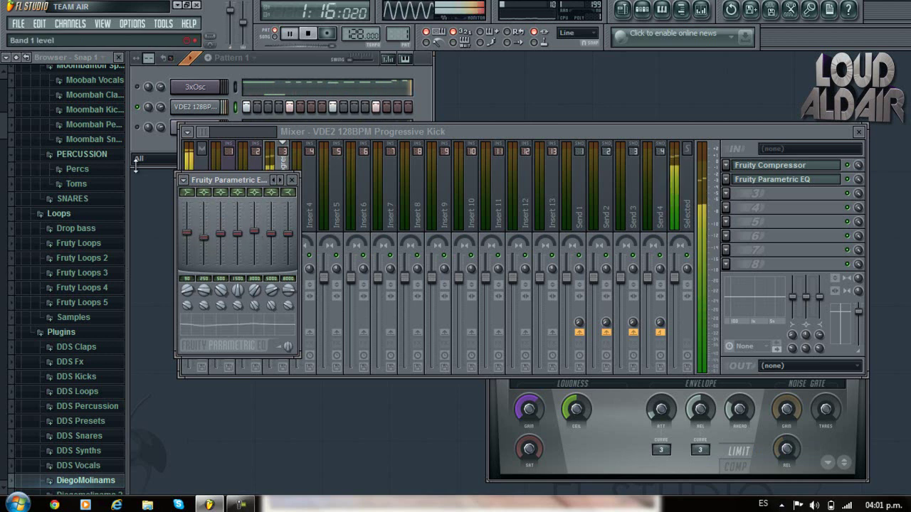
# Step: Close the EQ and mixer, unmute the 3xOsc and Electric channels, and play the full pattern
pyautogui.press('space')
pyautogui.press('Escape')
pyautogui.press('Escape')
pyautogui.click(138, 87)
pyautogui.click(138, 128)
pyautogui.press('space')
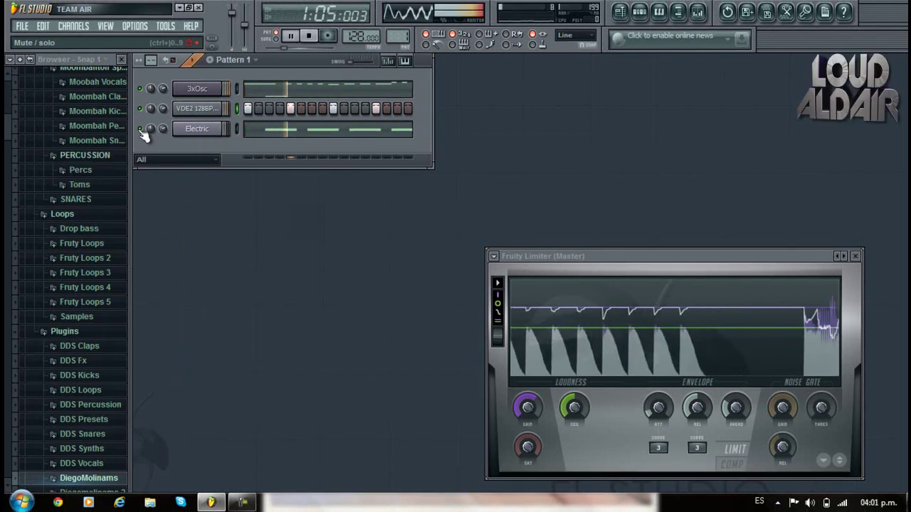